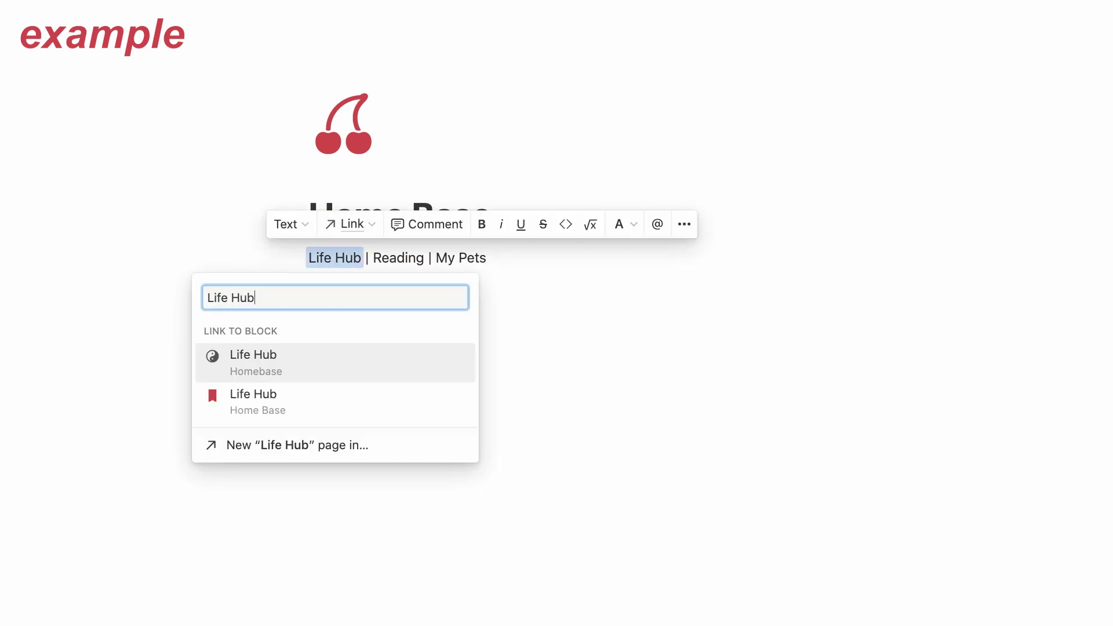
Link the nav words Life Hub and Reading to their pages with Cmd+K.
{"action": "key", "text": "Return"}
{"action": "key", "text": "alt+Right"}
{"action": "key", "text": "alt+Right"}
{"action": "key", "text": "shift+alt+Left"}
{"action": "key", "text": "super+k"}
{"action": "key", "text": "Escape"}
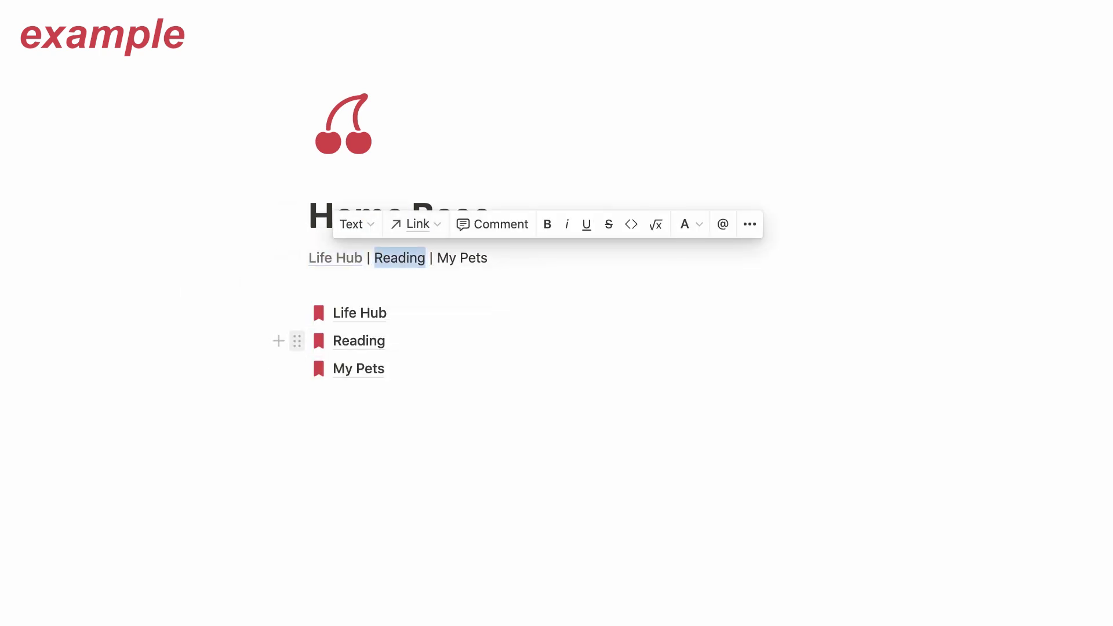
{"action": "left_click", "coordinate": [312, 353]}
{"action": "key", "text": "super+l"}
Link the words My Pets to the My Pets page.
{"action": "key", "text": "super+k"}
{"action": "key", "text": "super+v"}
{"action": "key", "text": "Return"}
{"action": "key", "text": "super+Right"}
{"action": "key", "text": "shift+alt+Left"}
{"action": "key", "text": "shift+alt+Left"}
{"action": "key", "text": "super+k"}
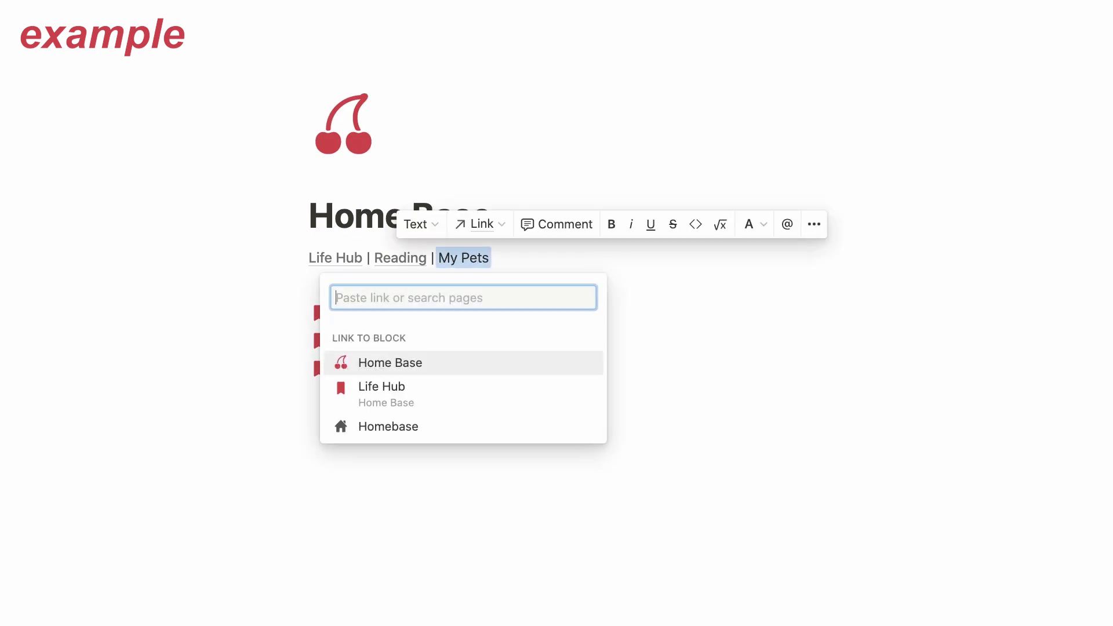
{"action": "type", "text": "My"}
{"action": "key", "text": "Return"}
{"action": "left_click", "coordinate": [325, 394]}
Add a toggle above Life Hub, nest the three page blocks in it, and collapse it.
{"action": "type", "text": ">"}
{"action": "left_click", "coordinate": [312, 290]}
{"action": "left_click_drag", "start_coordinate": [294, 396], "coordinate": [279, 313]}
{"action": "left_click_drag", "start_coordinate": [441, 452], "coordinate": [328, 324]}
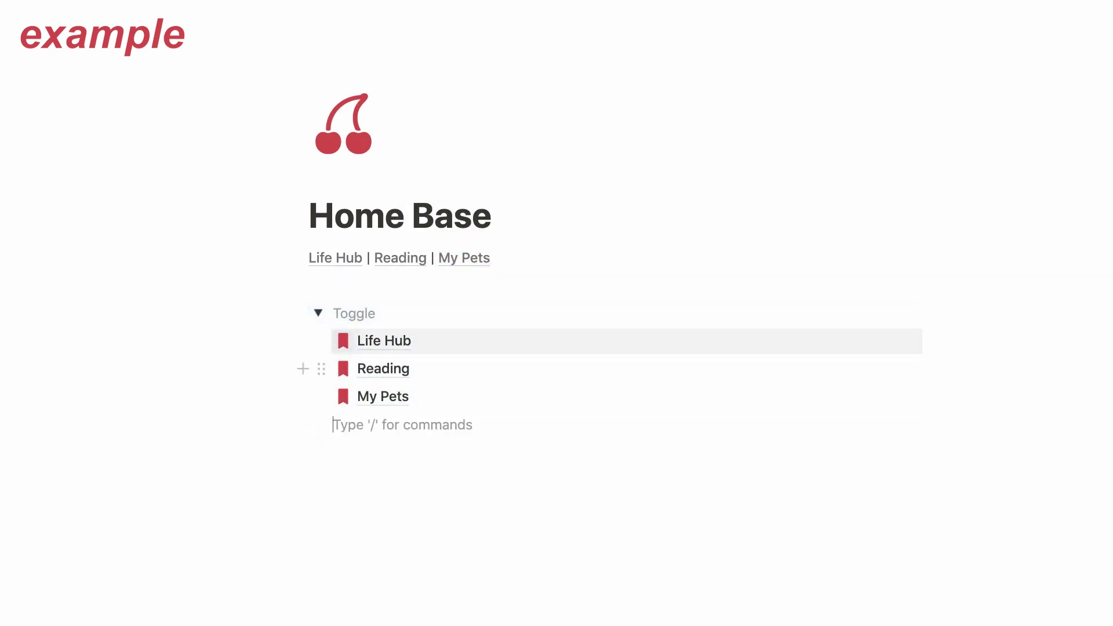
{"action": "left_click", "coordinate": [318, 313]}
Turn the navigation line into a synced block and paste it as a synced copy on Life Hub.
{"action": "left_click", "coordinate": [297, 257]}
{"action": "mouse_move", "coordinate": [114, 201]}
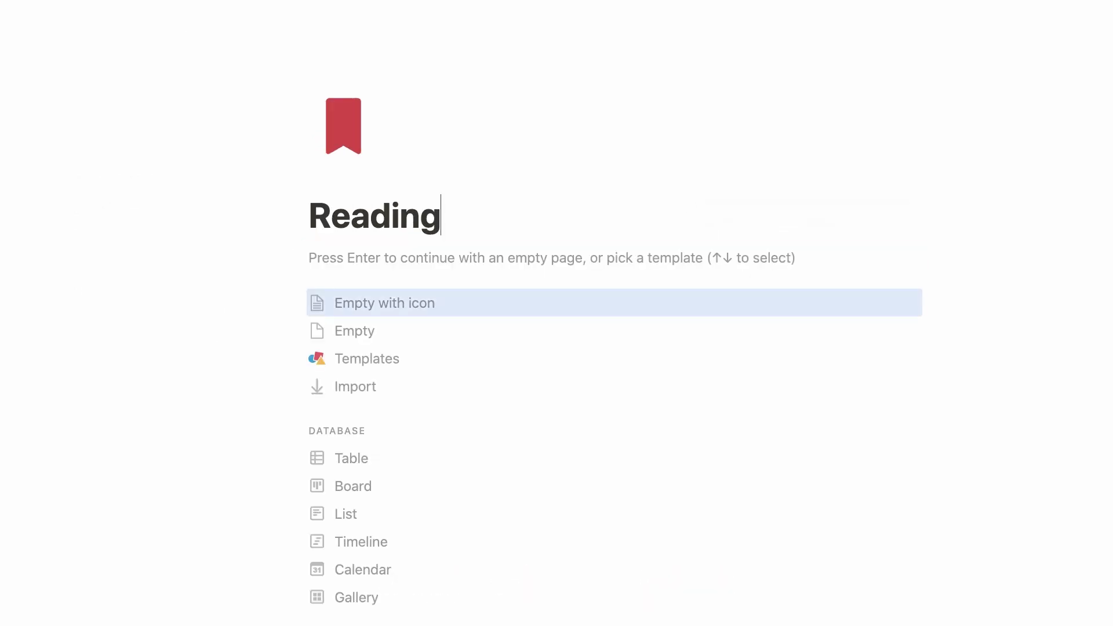
{"action": "key", "text": "Return"}
{"action": "key", "text": "ctrl+v"}
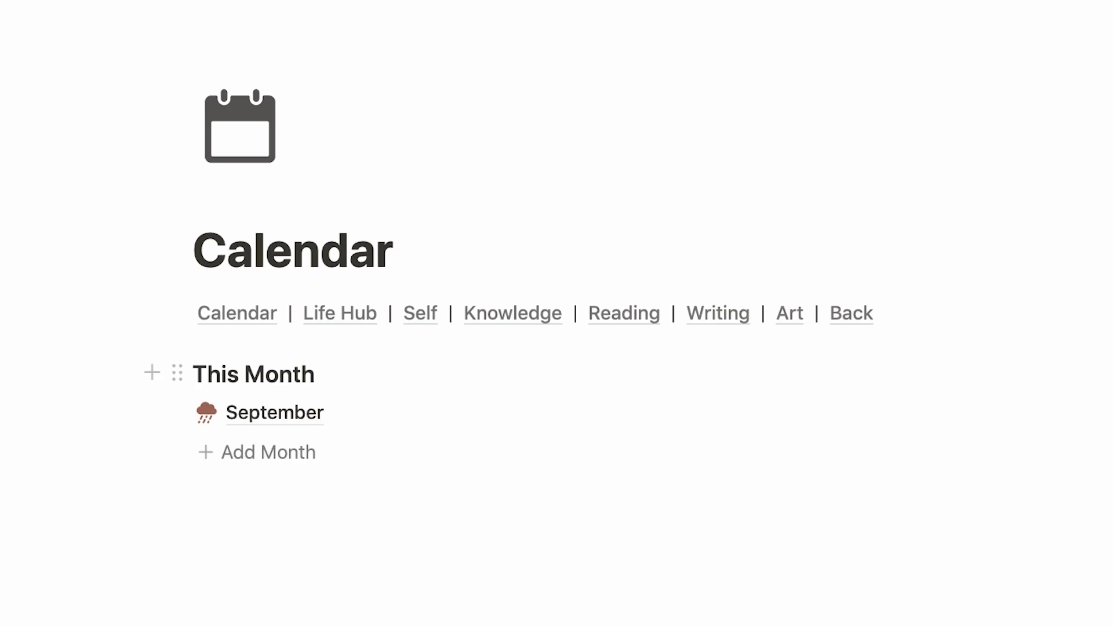
{"action": "left_click", "coordinate": [340, 313]}
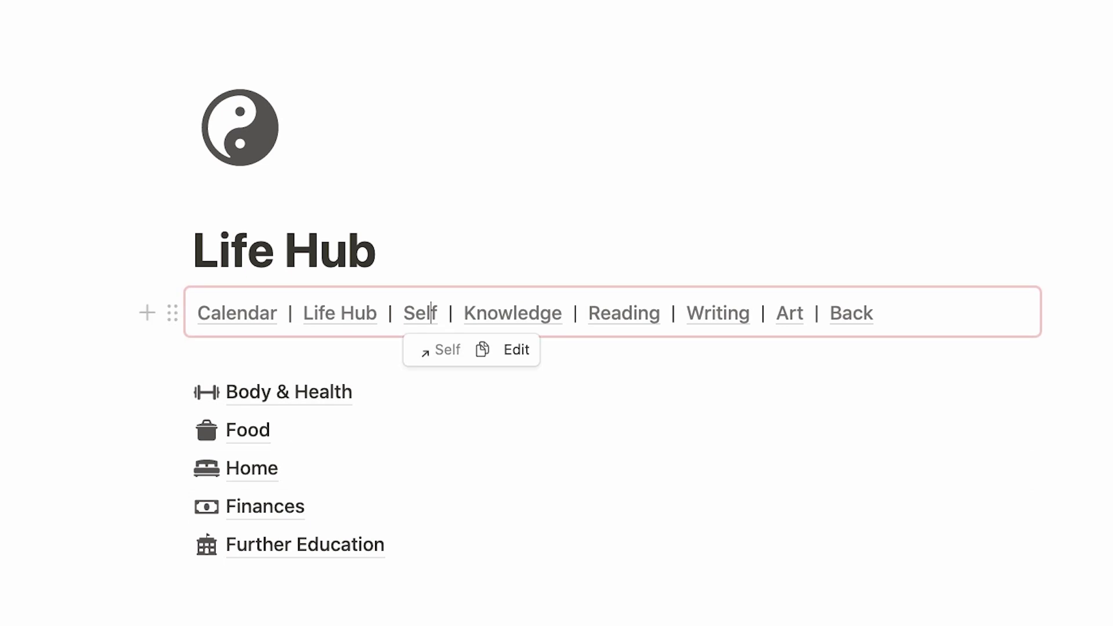
Visit the Self page via the navigation link, then return to Homebase.
{"action": "left_click", "coordinate": [420, 314]}
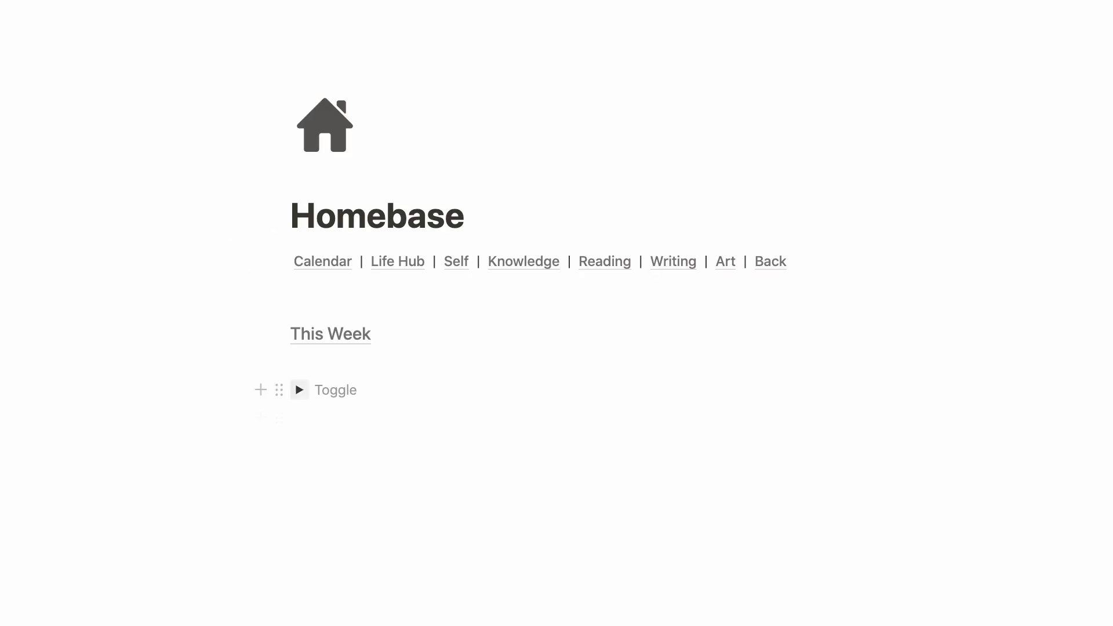
{"action": "left_click", "coordinate": [297, 391]}
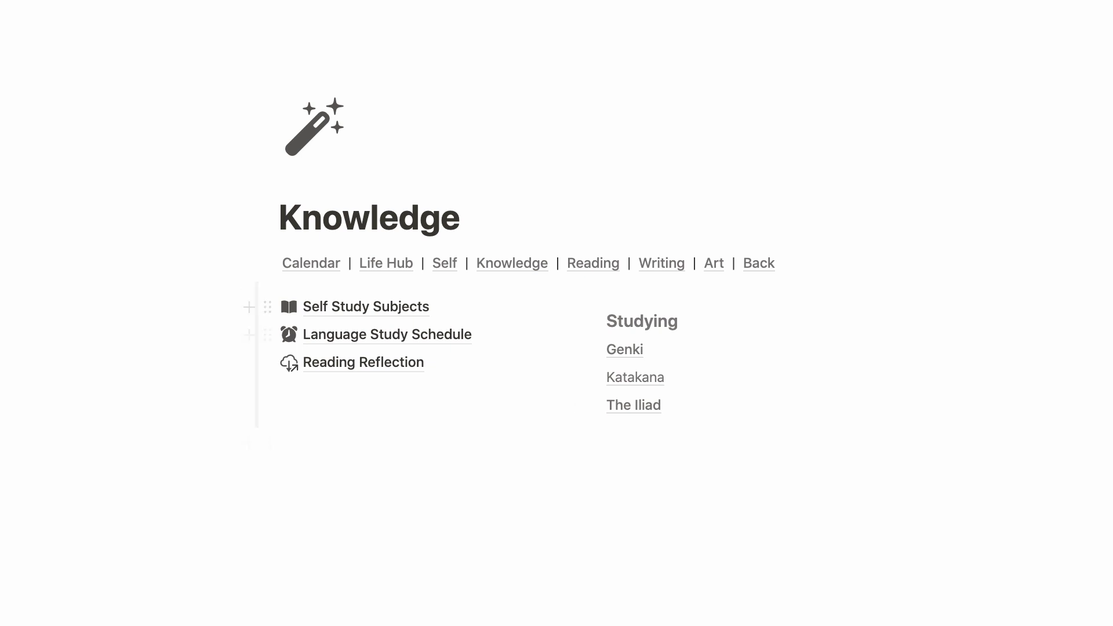
Browse the All SSS, Lifestyle and Languages views and the Category: Language filter, then open 日本語.
{"action": "left_click", "coordinate": [366, 307]}
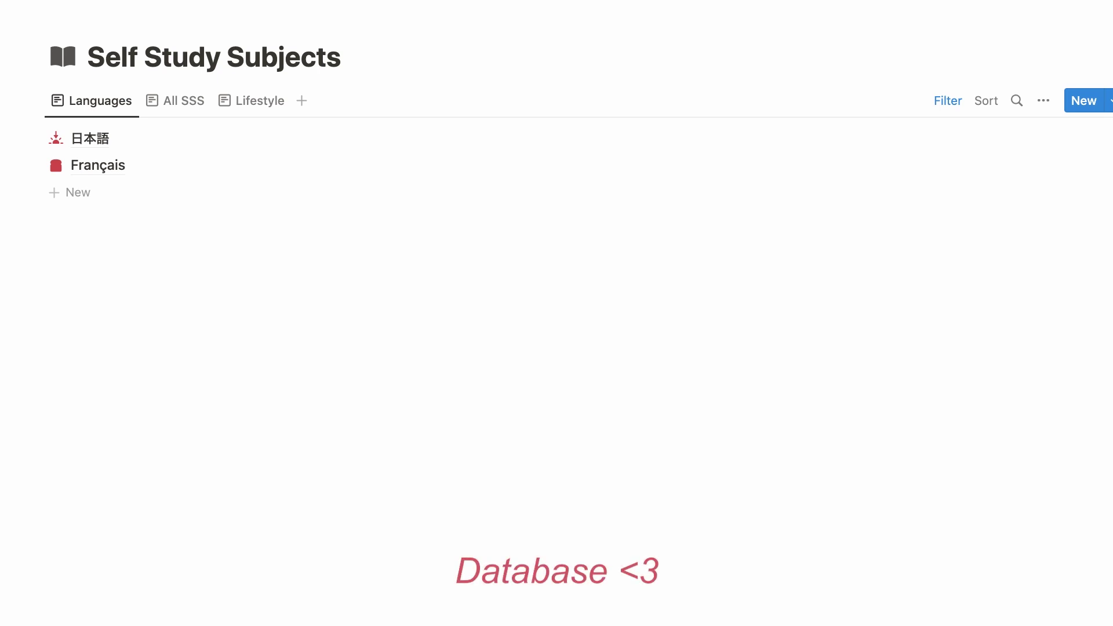
{"action": "left_click", "coordinate": [184, 101]}
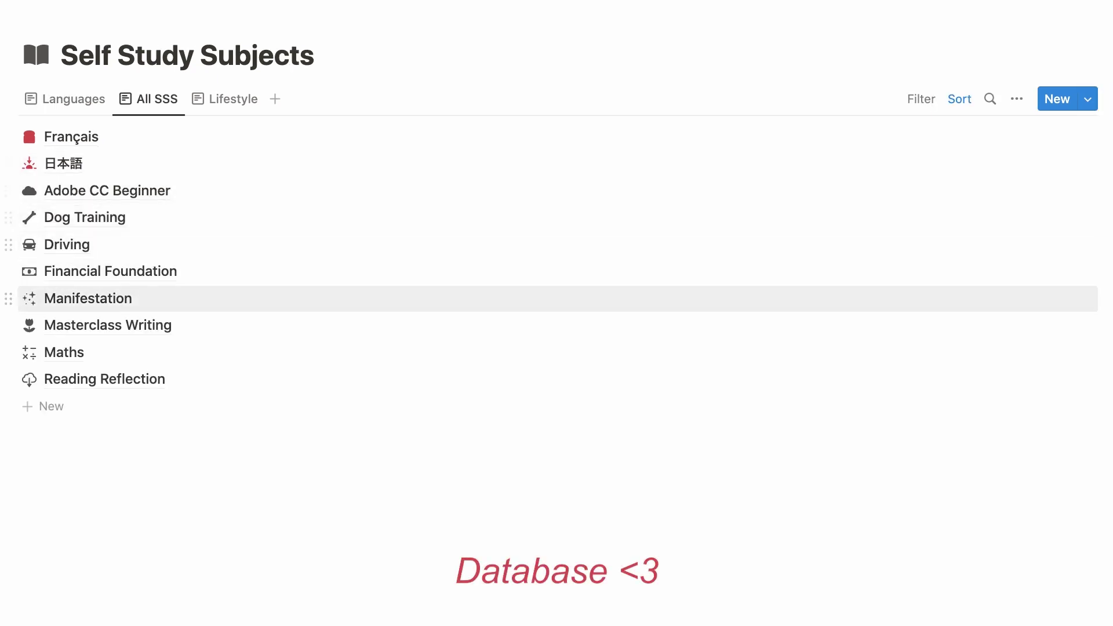
{"action": "left_click", "coordinate": [232, 98]}
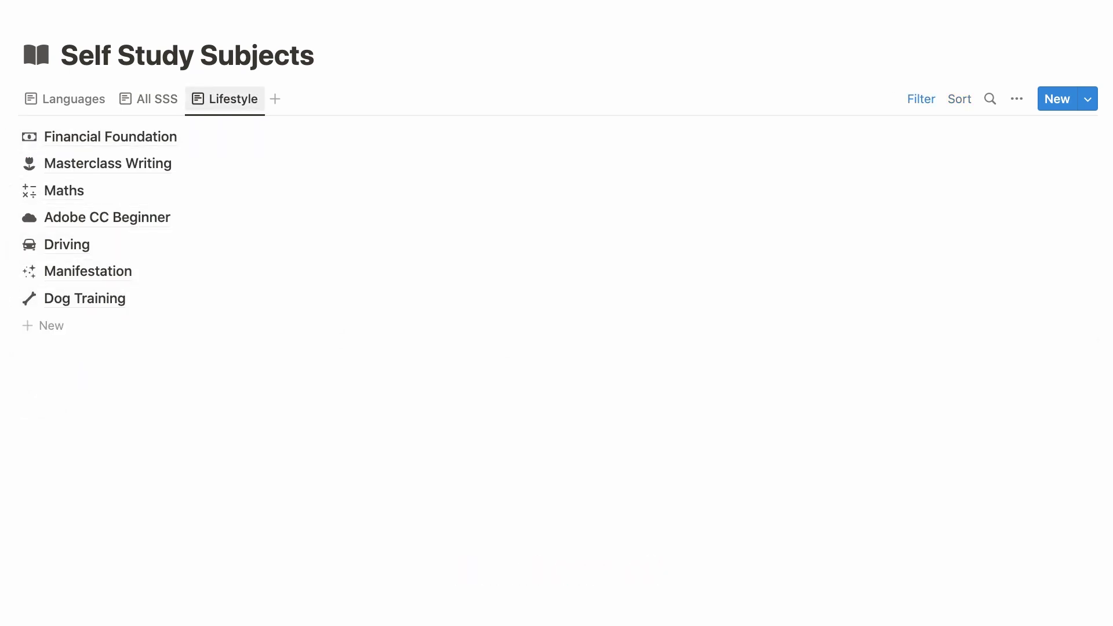
{"action": "left_click", "coordinate": [70, 98]}
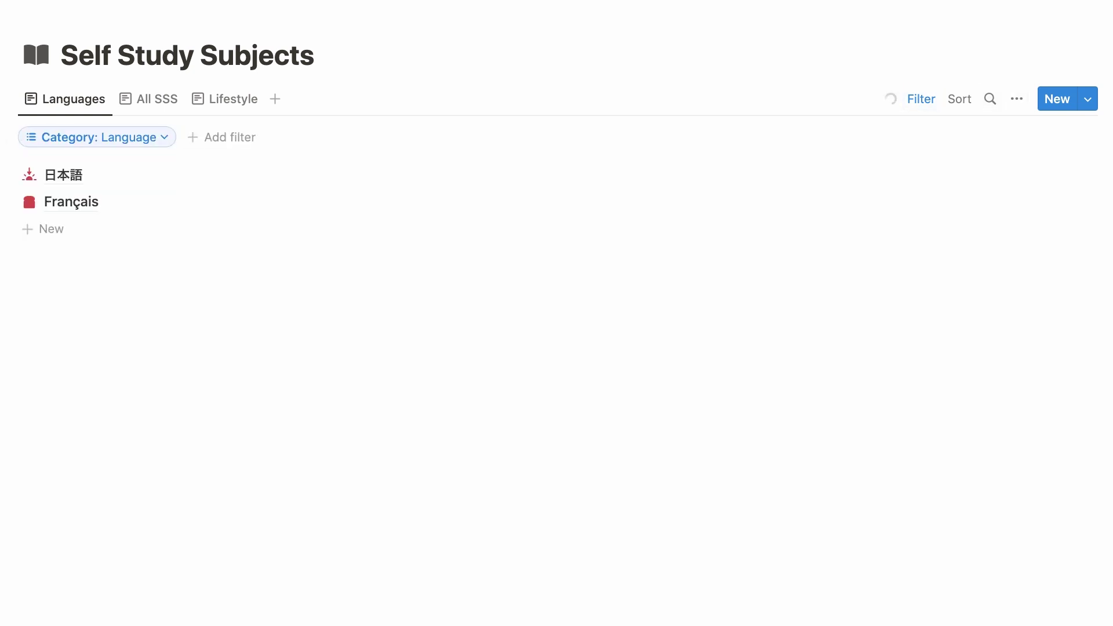
{"action": "left_click", "coordinate": [97, 137]}
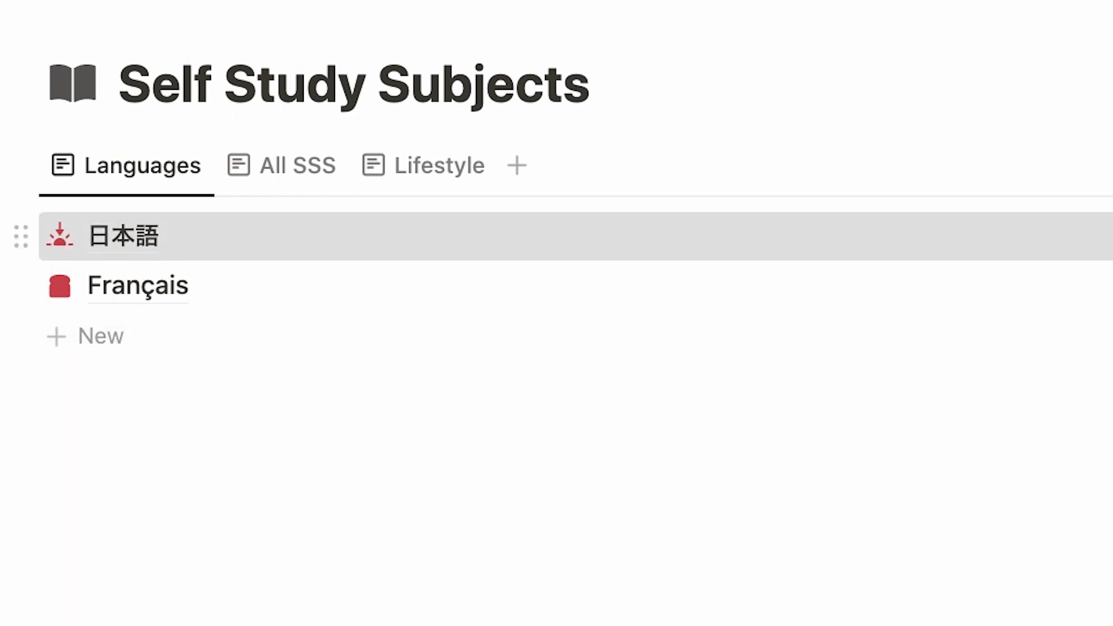
{"action": "left_click", "coordinate": [124, 236]}
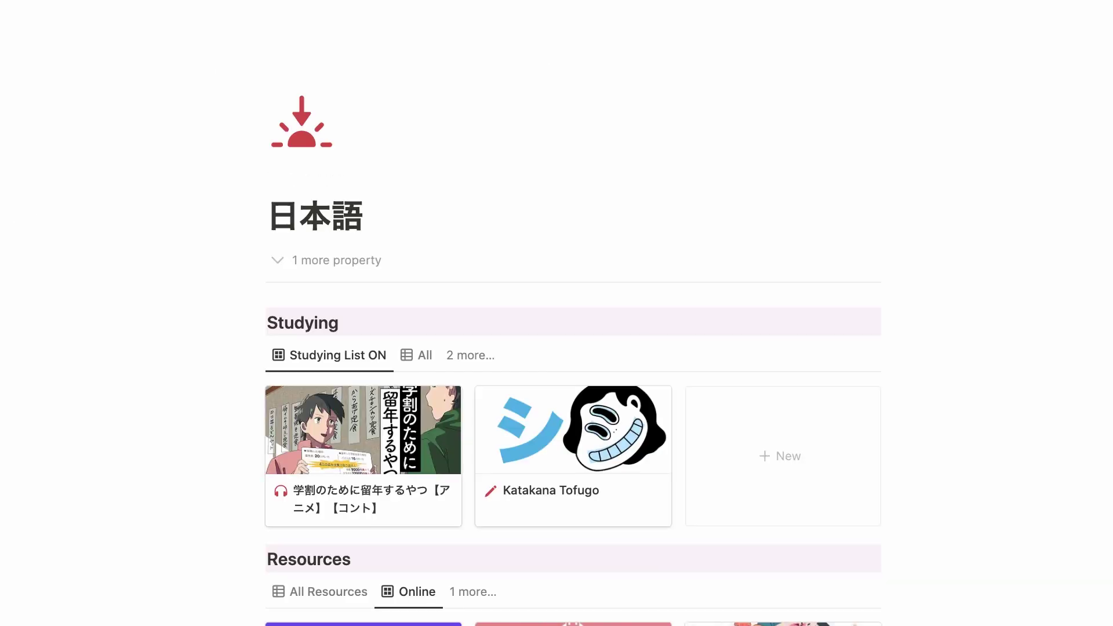
Scroll down the 日本語 page and switch Studying to the Studying List ON gallery.
{"action": "scroll", "coordinate": [573, 341], "scroll_direction": "down", "scroll_amount": 5}
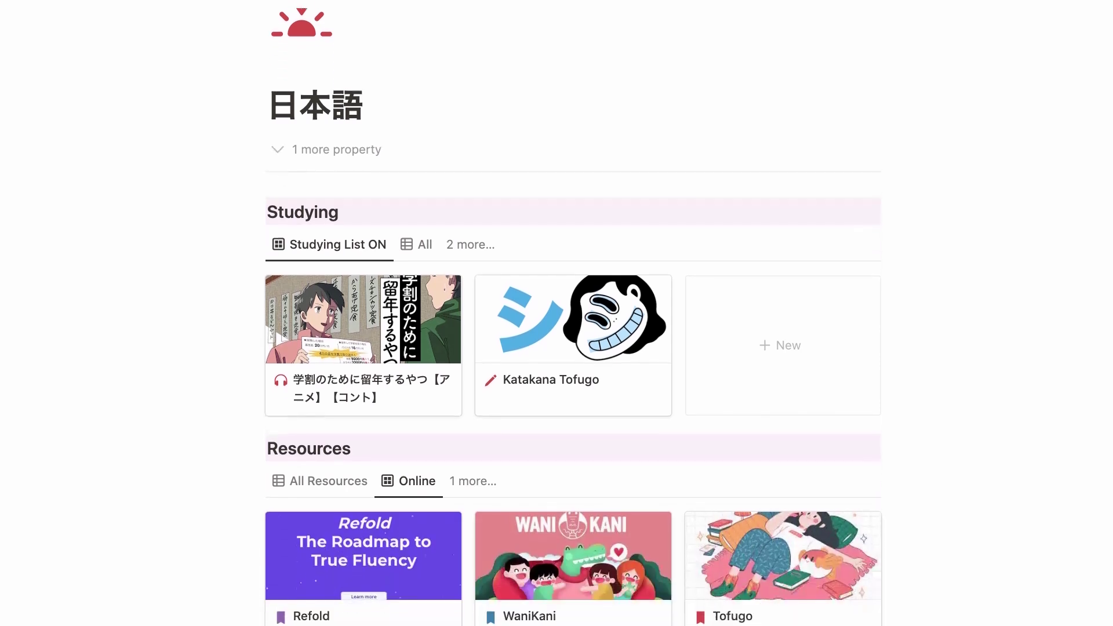
{"action": "scroll", "coordinate": [573, 341], "scroll_direction": "up", "scroll_amount": 2}
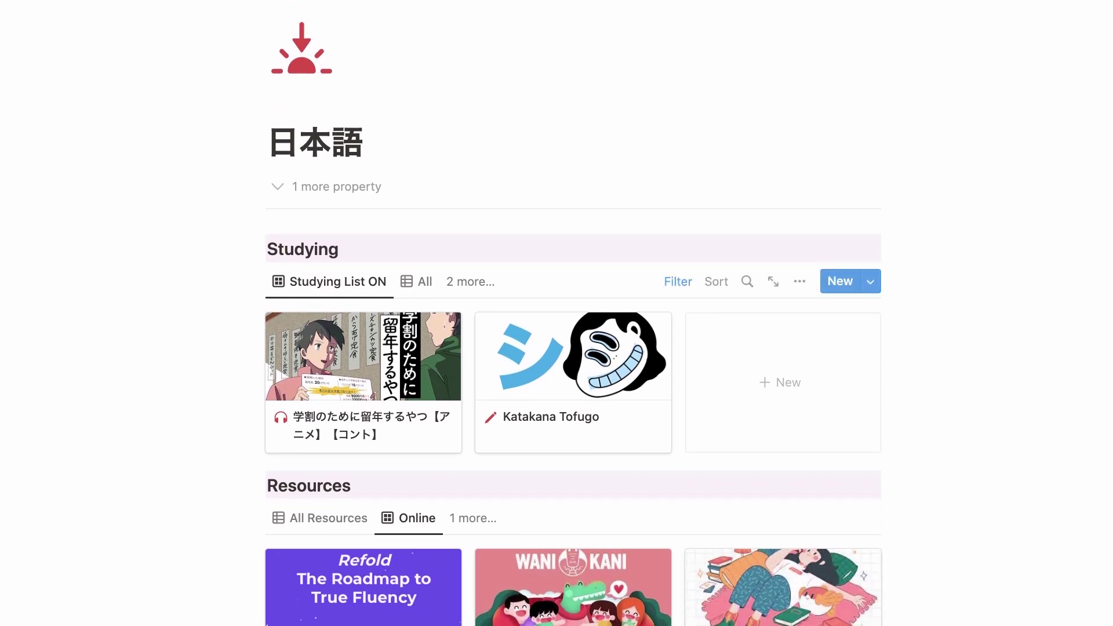
{"action": "scroll", "coordinate": [573, 341], "scroll_direction": "down", "scroll_amount": 2}
{"action": "scroll", "coordinate": [573, 341], "scroll_direction": "down", "scroll_amount": 3}
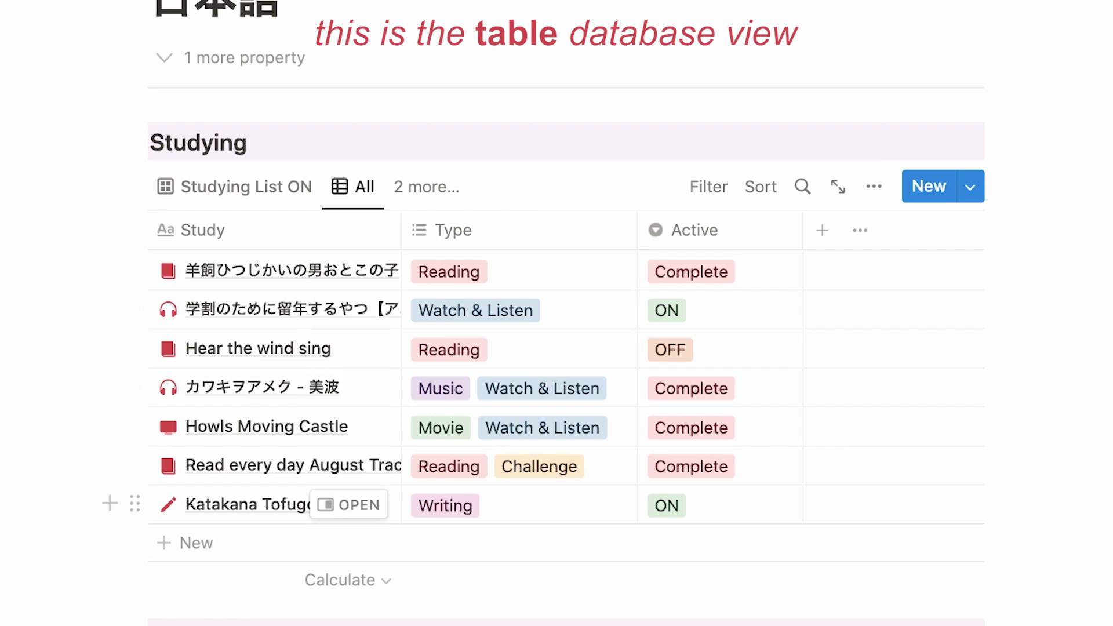
{"action": "left_click", "coordinate": [238, 187]}
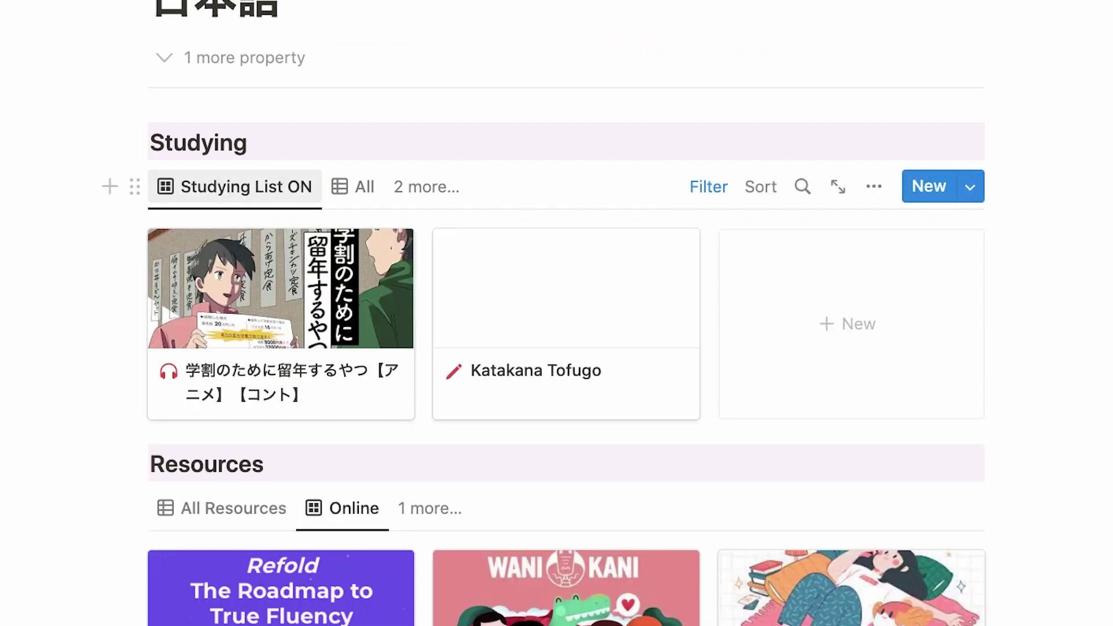
Inspect the Active: ON filter and the Online resources view's card preview options.
{"action": "left_click", "coordinate": [708, 187]}
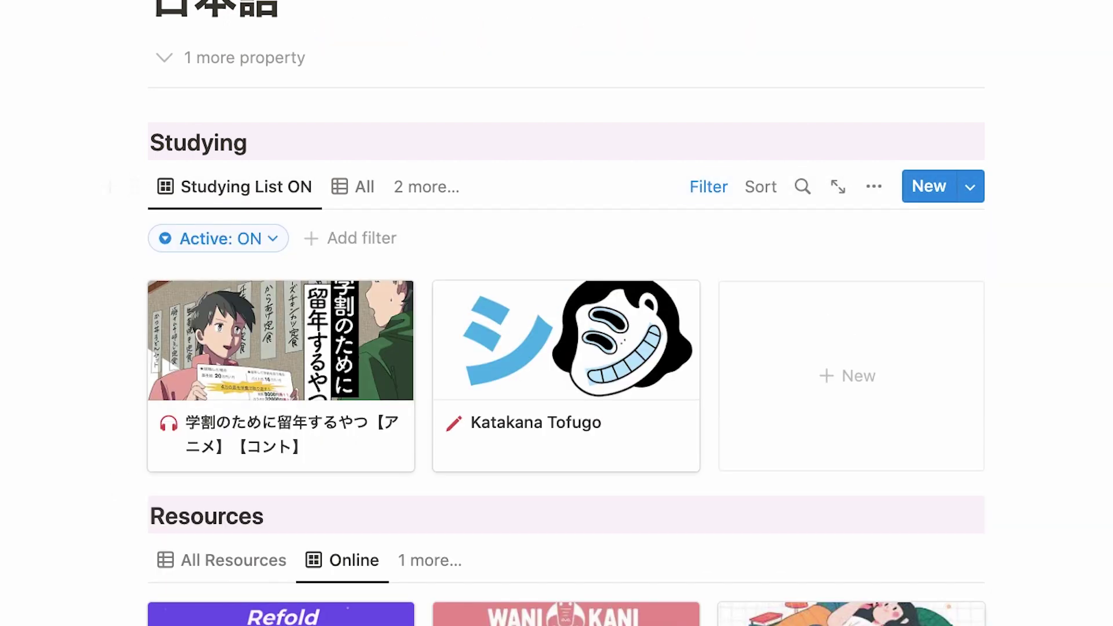
{"action": "left_click", "coordinate": [220, 238]}
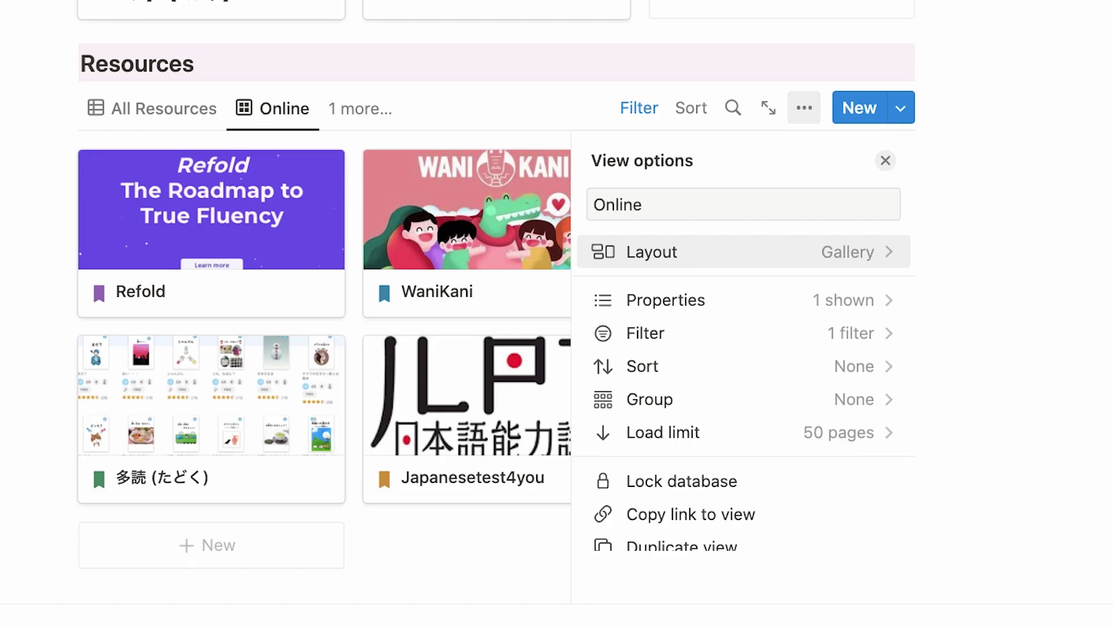
{"action": "left_click", "coordinate": [652, 251]}
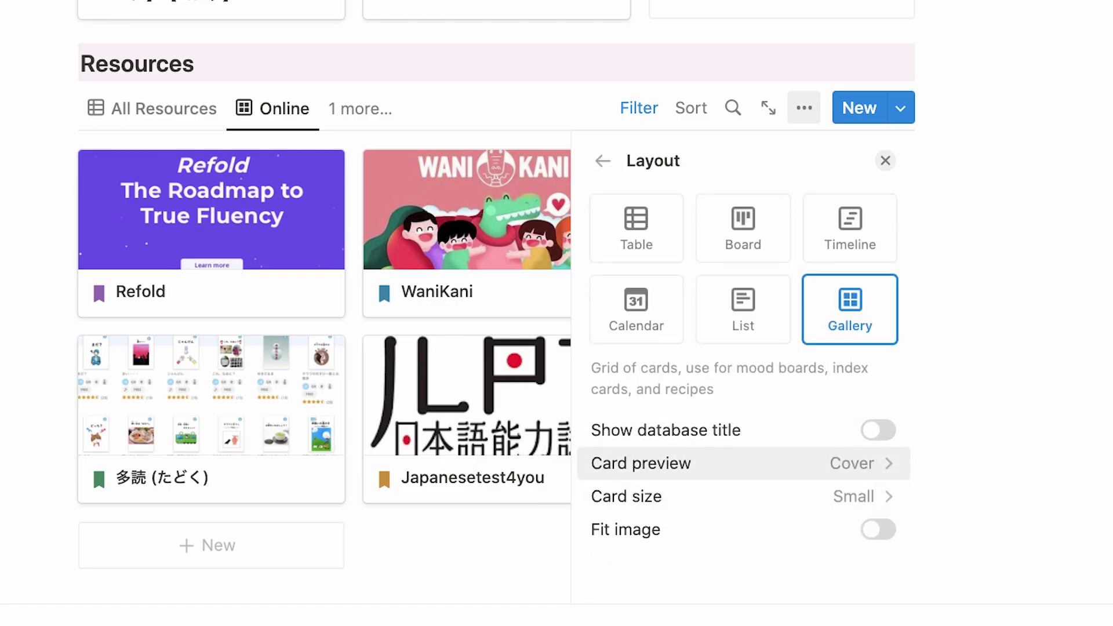
{"action": "left_click", "coordinate": [742, 463]}
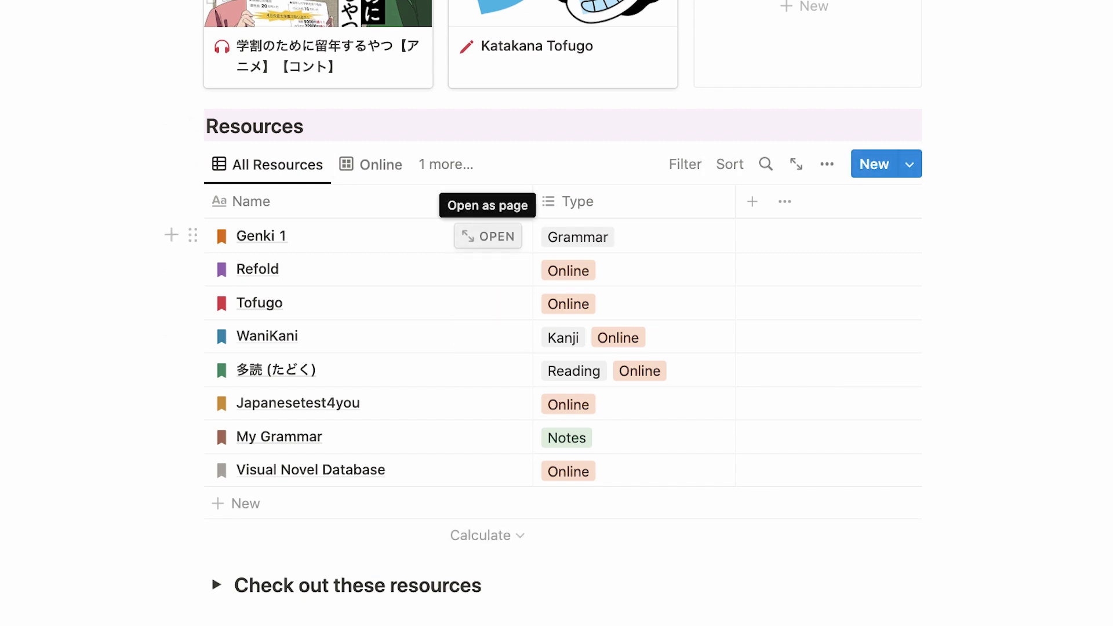
{"action": "left_click", "coordinate": [488, 236]}
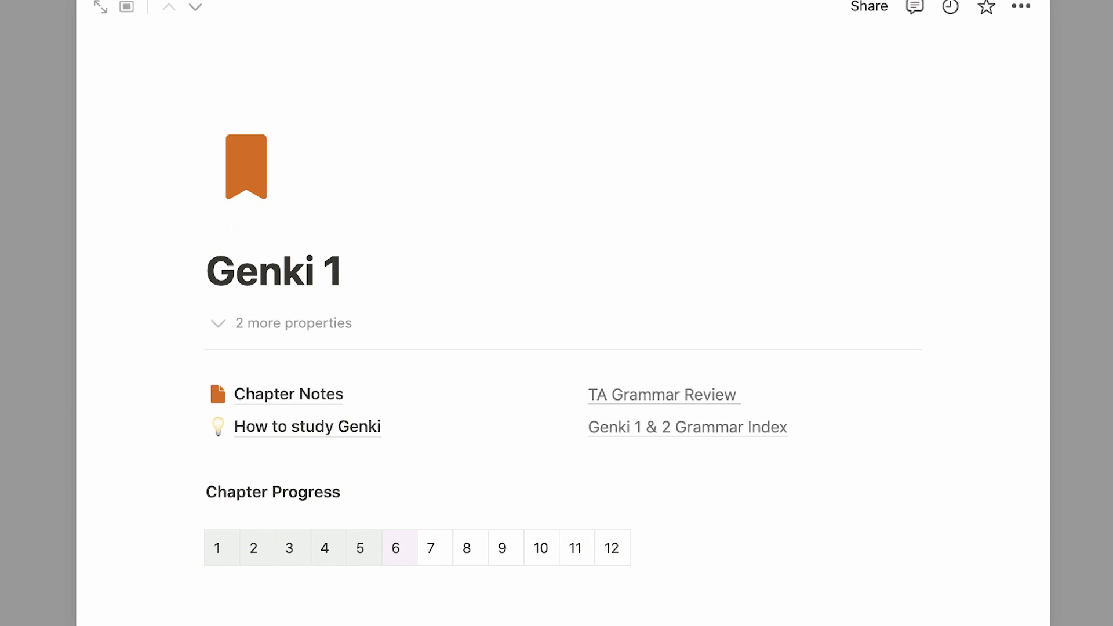
{"action": "scroll", "coordinate": [562, 459], "scroll_direction": "down", "scroll_amount": 2}
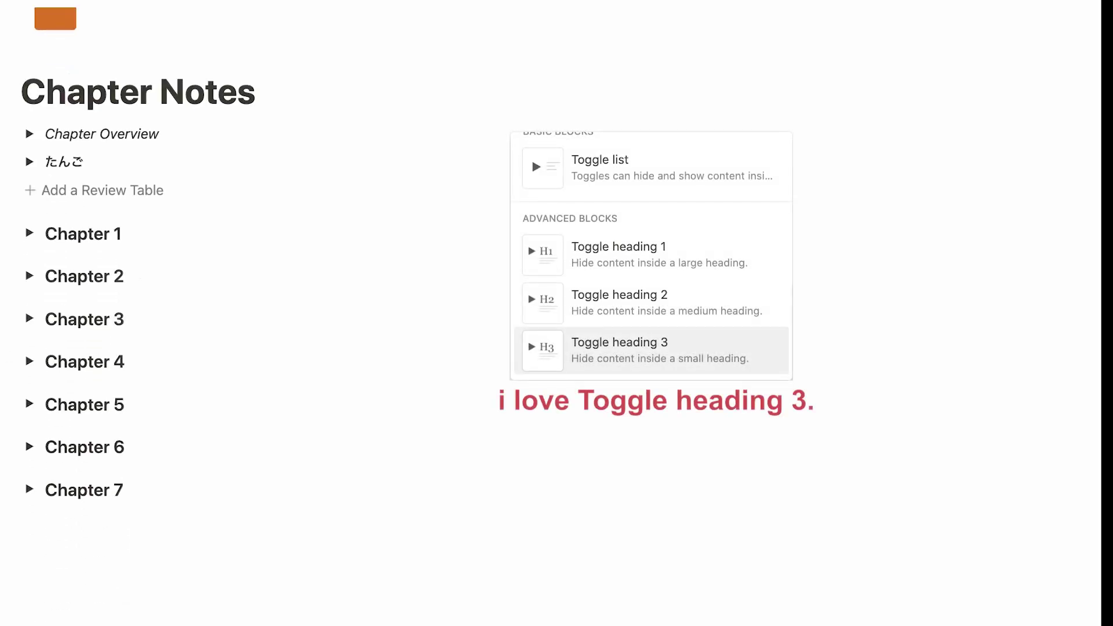
{"action": "left_click", "coordinate": [29, 432]}
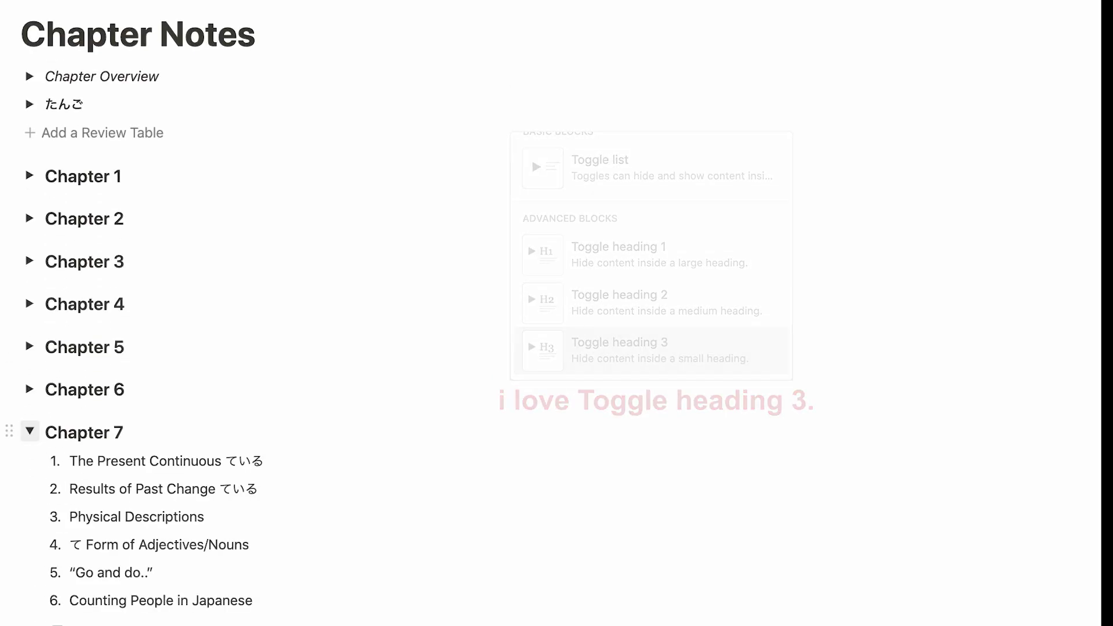
{"action": "scroll", "coordinate": [29, 432], "scroll_direction": "down", "scroll_amount": 5}
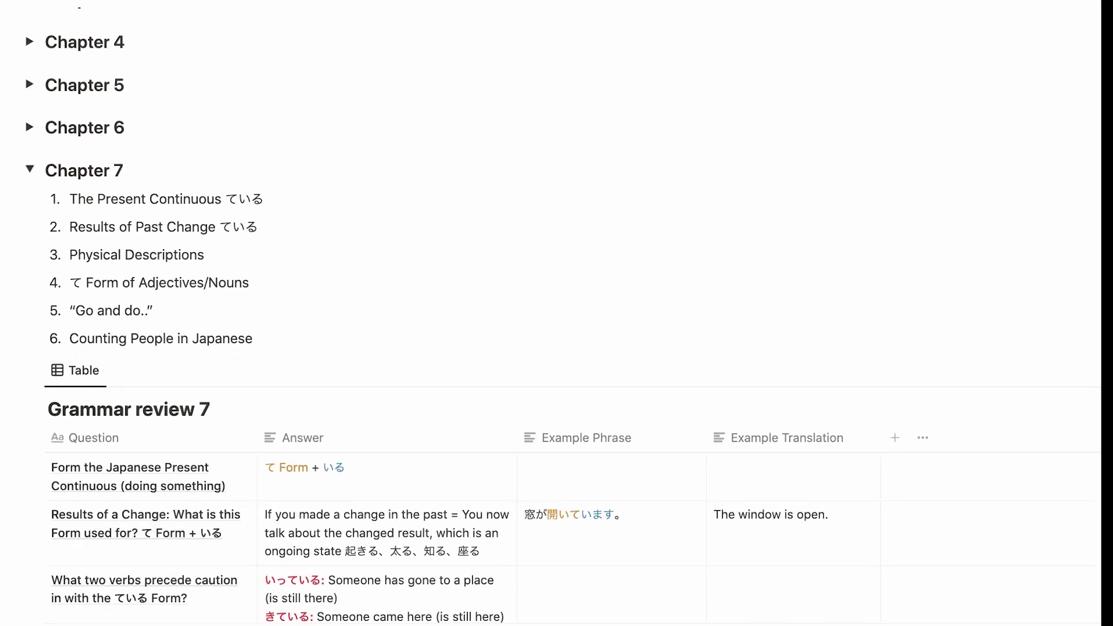
{"action": "scroll", "coordinate": [557, 313], "scroll_direction": "up", "scroll_amount": 2}
{"action": "scroll", "coordinate": [557, 314], "scroll_direction": "up", "scroll_amount": 2}
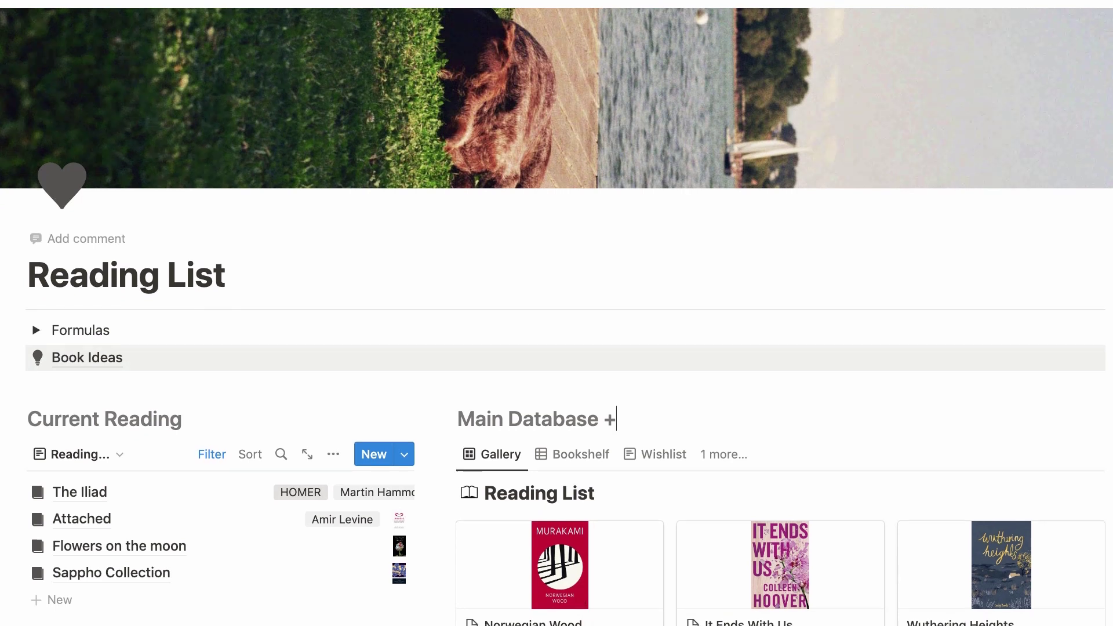
Scroll down through the Reading List page.
{"action": "scroll", "coordinate": [557, 313], "scroll_direction": "down", "scroll_amount": 5}
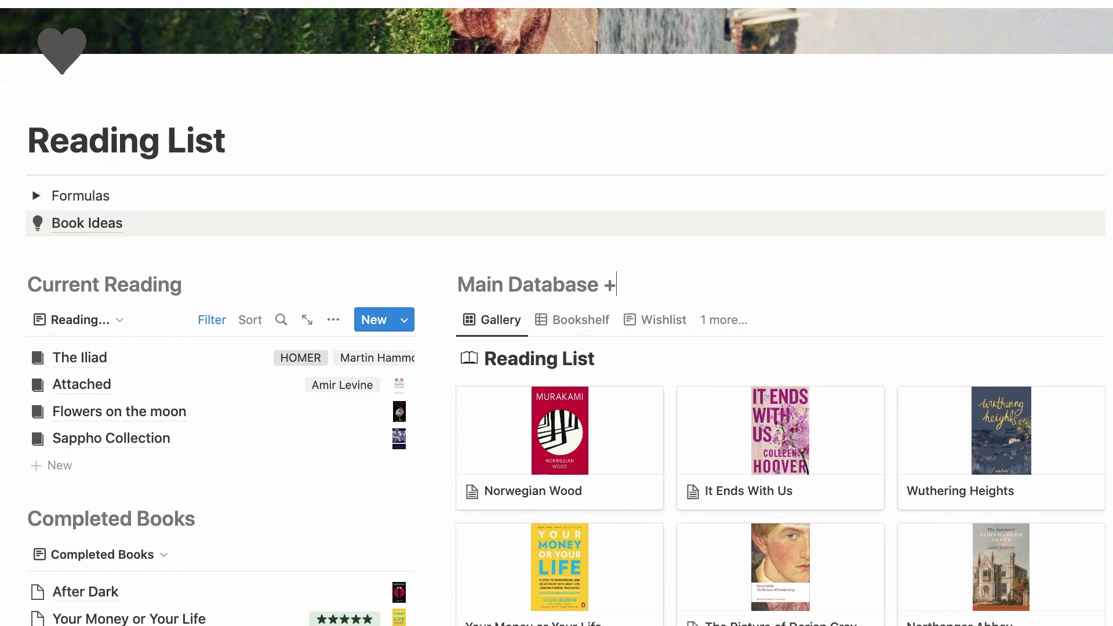
{"action": "scroll", "coordinate": [557, 313], "scroll_direction": "down", "scroll_amount": 3}
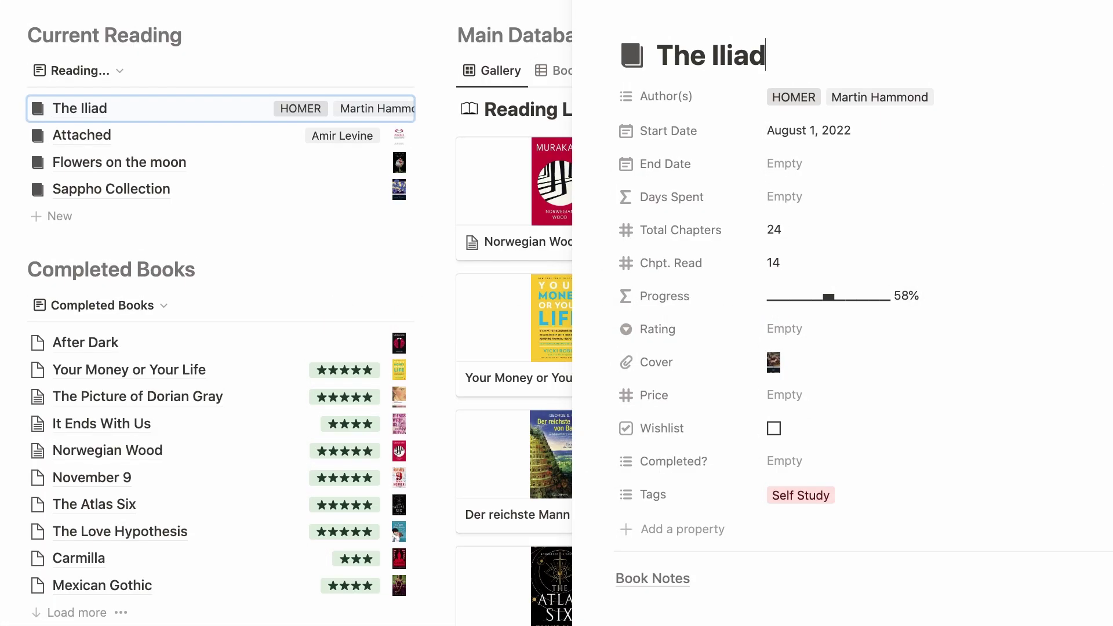
{"action": "scroll", "coordinate": [840, 348], "scroll_direction": "down", "scroll_amount": 3}
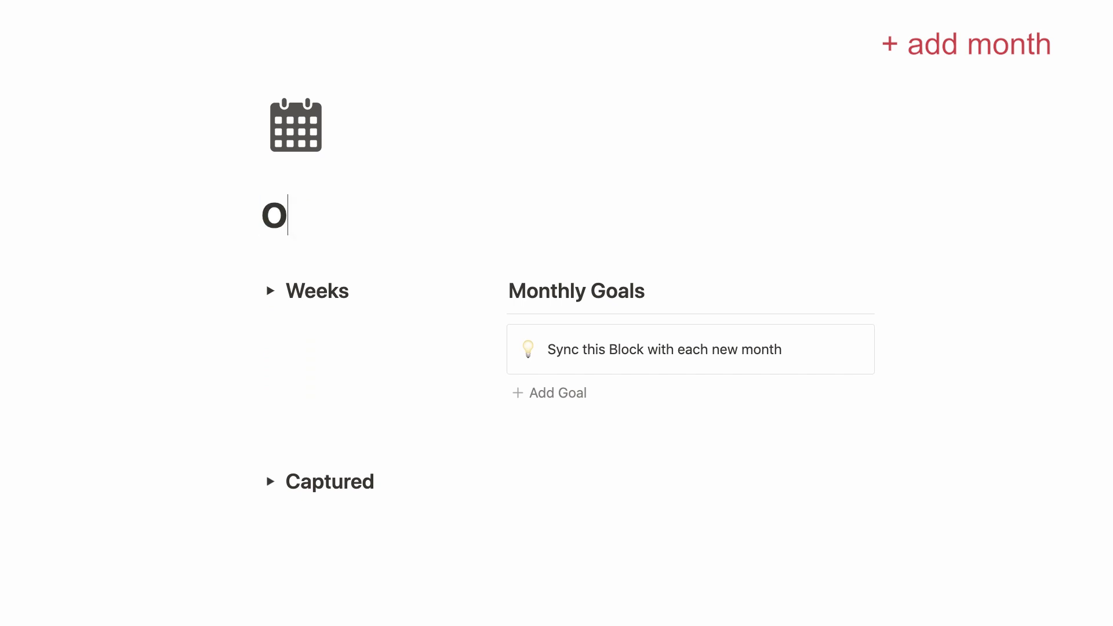
Finish typing the October title and turn the two monthly goals into a synced block.
{"action": "type", "text": "r"}
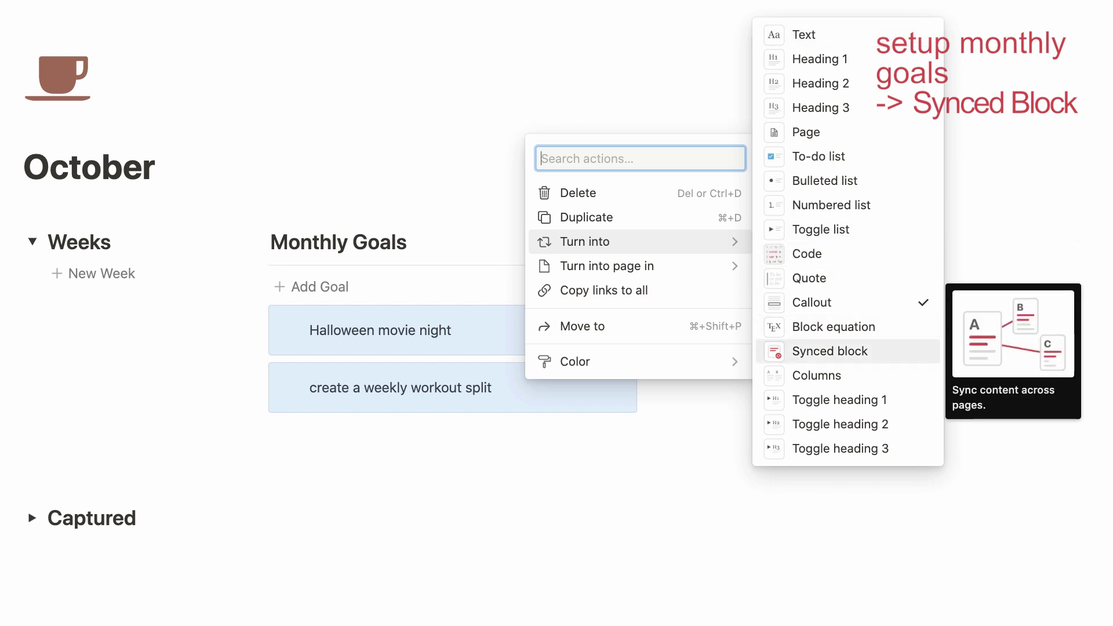
{"action": "key", "text": "Return"}
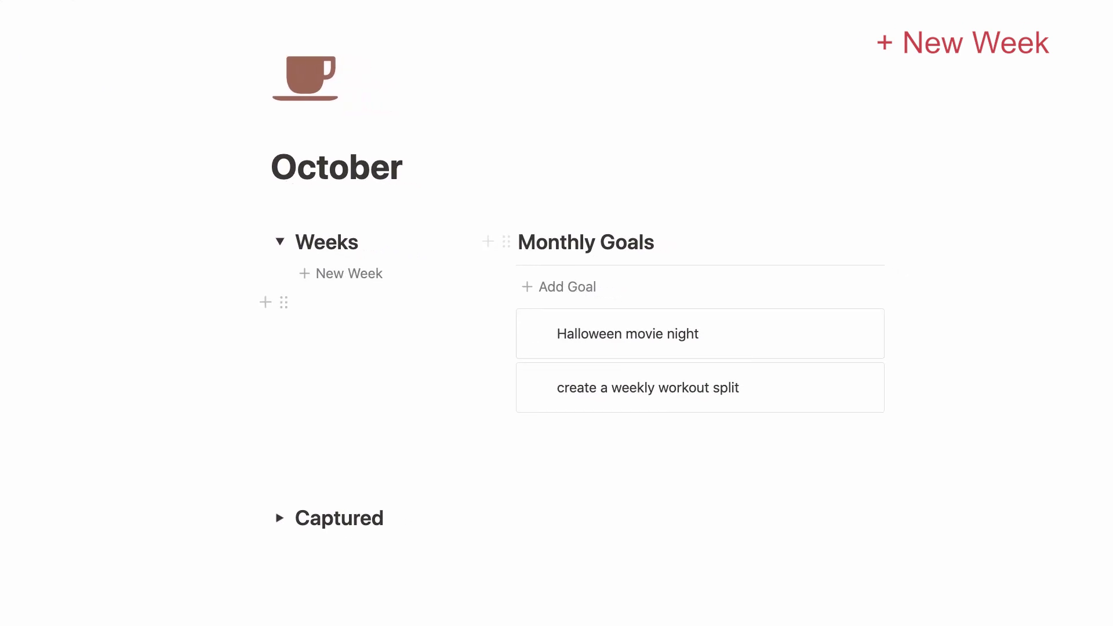
Create a new week page from the template and name it Week 40.
{"action": "left_click", "coordinate": [349, 273]}
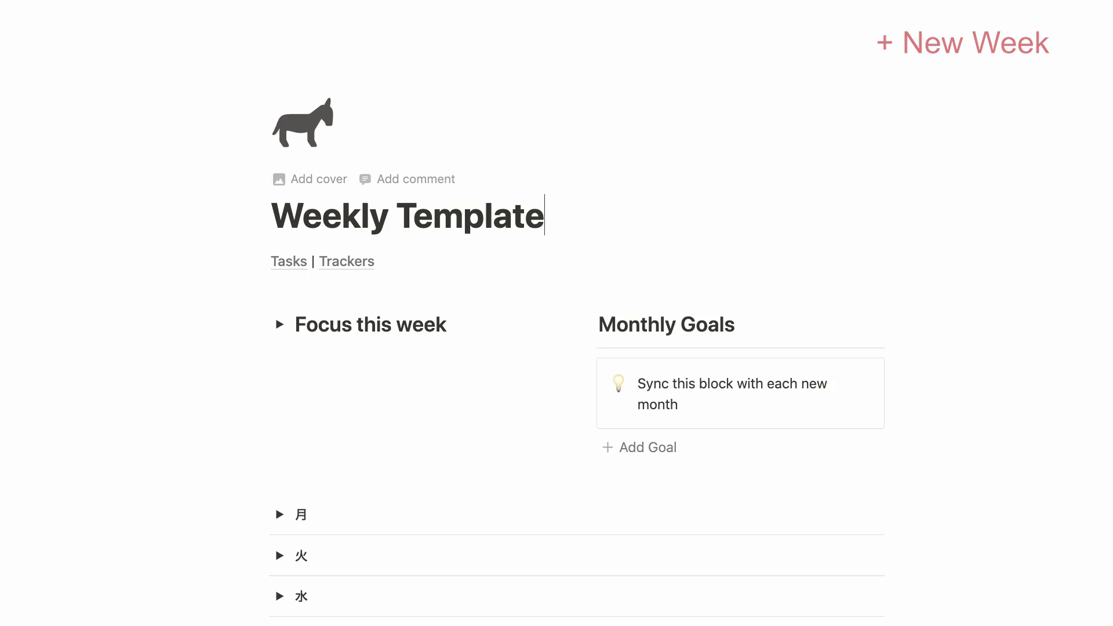
{"action": "key", "text": "shift+Left"}
{"action": "key", "text": "shift+Left"}
{"action": "key", "text": "shift+Left"}
{"action": "key", "text": "shift+Left"}
{"action": "key", "text": "shift+Left"}
{"action": "key", "text": "shift+Left"}
{"action": "key", "text": "shift+Left"}
{"action": "key", "text": "shift+Left"}
{"action": "key", "text": "shift+Left"}
{"action": "key", "text": "shift+Left"}
{"action": "key", "text": "shift+Left"}
{"action": "type", "text": "40"}
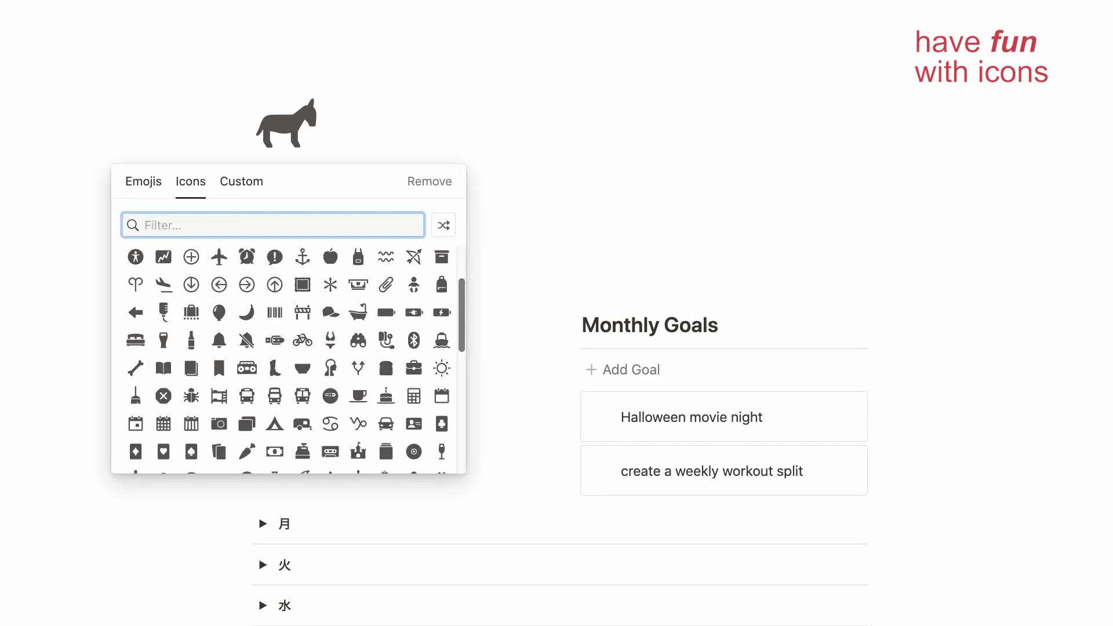
{"action": "scroll", "coordinate": [442, 290], "scroll_direction": "down", "scroll_amount": 2}
{"action": "scroll", "coordinate": [442, 290], "scroll_direction": "down", "scroll_amount": 3}
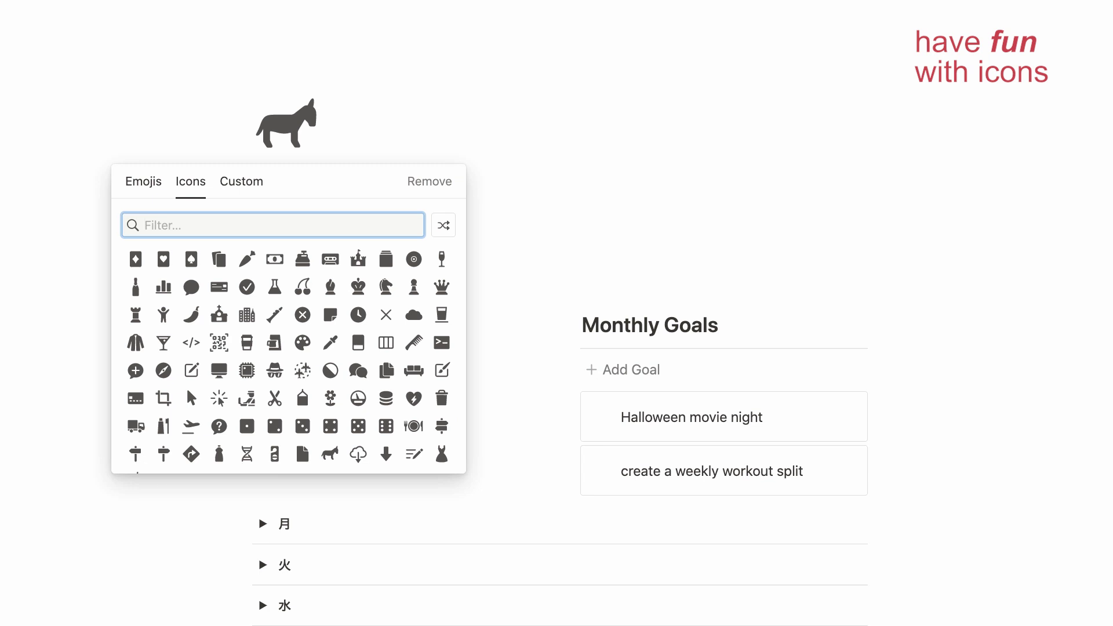
{"action": "scroll", "coordinate": [289, 359], "scroll_direction": "down", "scroll_amount": 5}
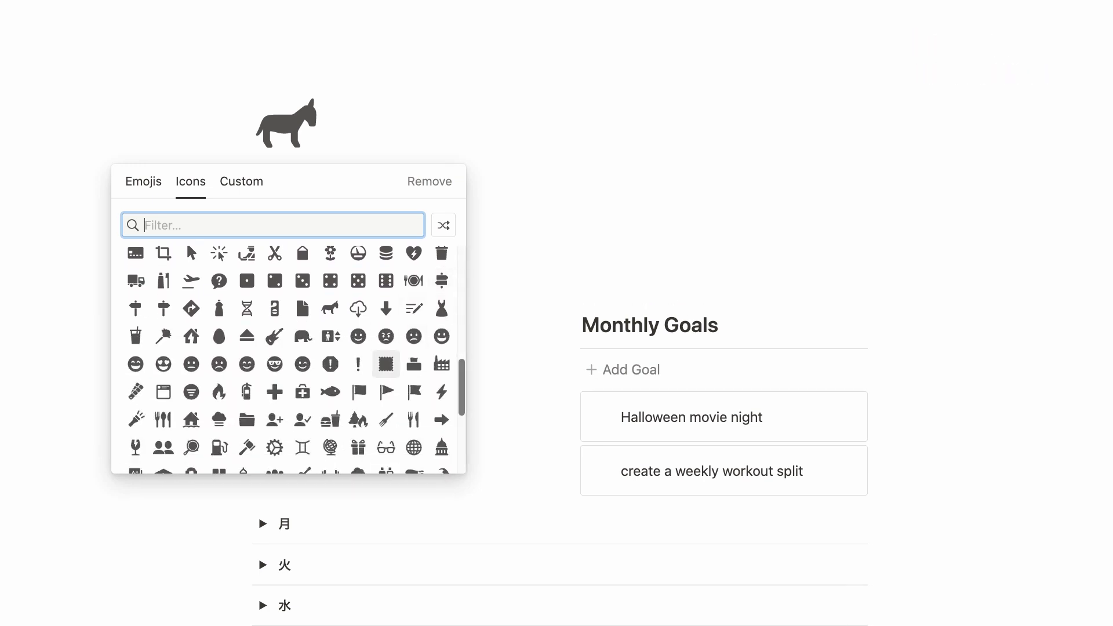
Give Week 40 a green donkey icon and copy a link to October's Monthly Goals block.
{"action": "left_click", "coordinate": [330, 392]}
{"action": "key", "text": "Right"}
{"action": "key", "text": "Right"}
{"action": "key", "text": "Right"}
{"action": "key", "text": "Right"}
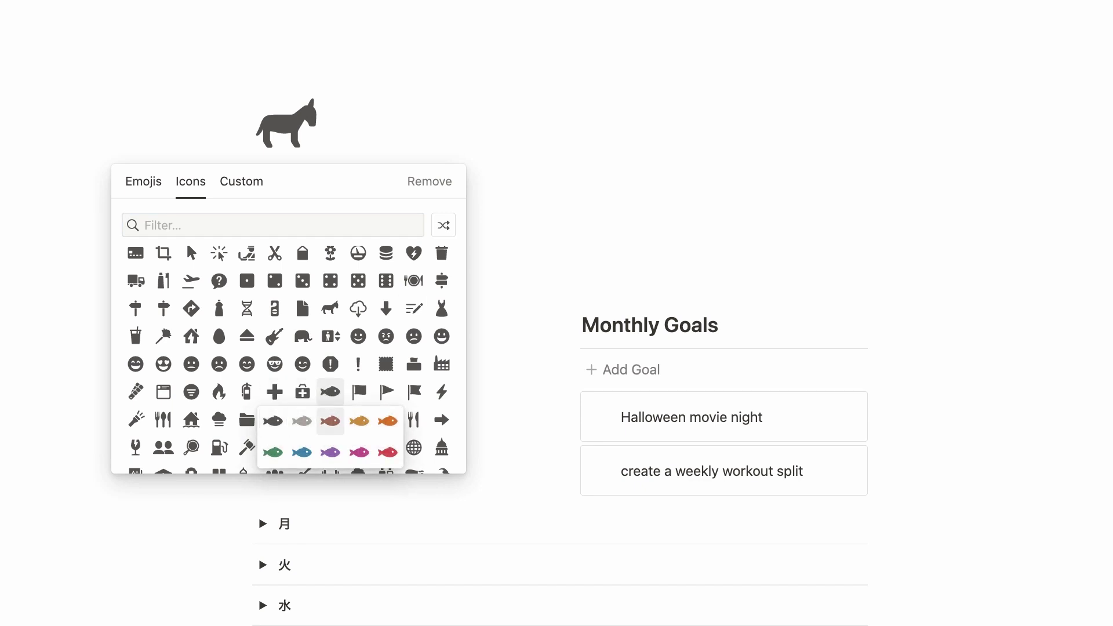
{"action": "key", "text": "Down"}
{"action": "key", "text": "Escape"}
{"action": "key", "text": "Return"}
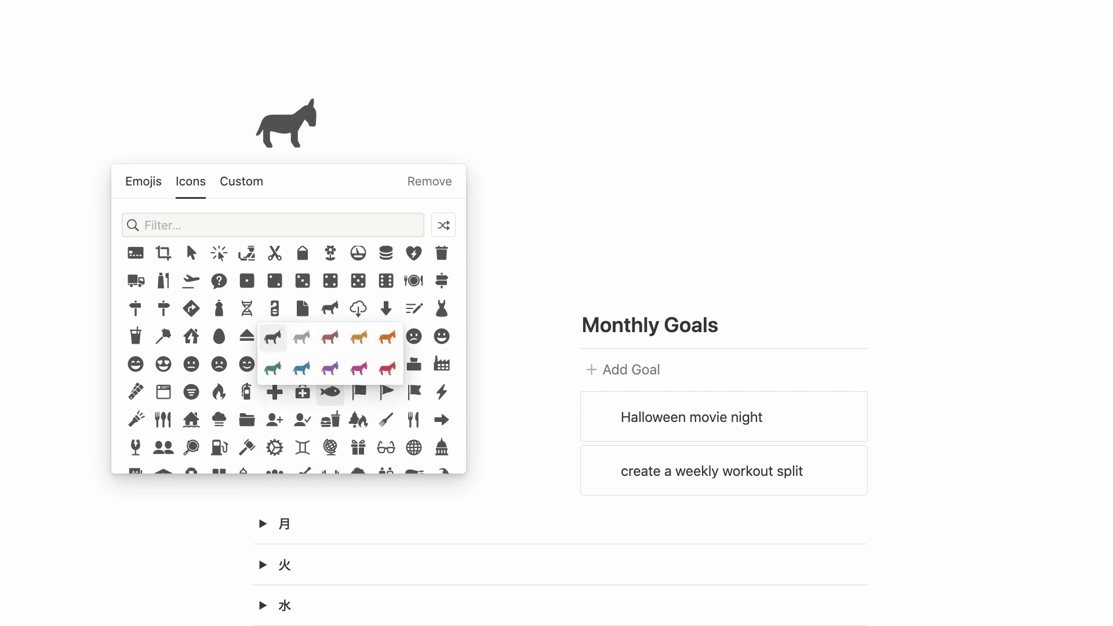
{"action": "key", "text": "Right"}
{"action": "key", "text": "Right"}
{"action": "key", "text": "Right"}
{"action": "key", "text": "Right"}
{"action": "key", "text": "Down"}
{"action": "key", "text": "Left"}
{"action": "key", "text": "Left"}
{"action": "key", "text": "Left"}
{"action": "key", "text": "Left"}
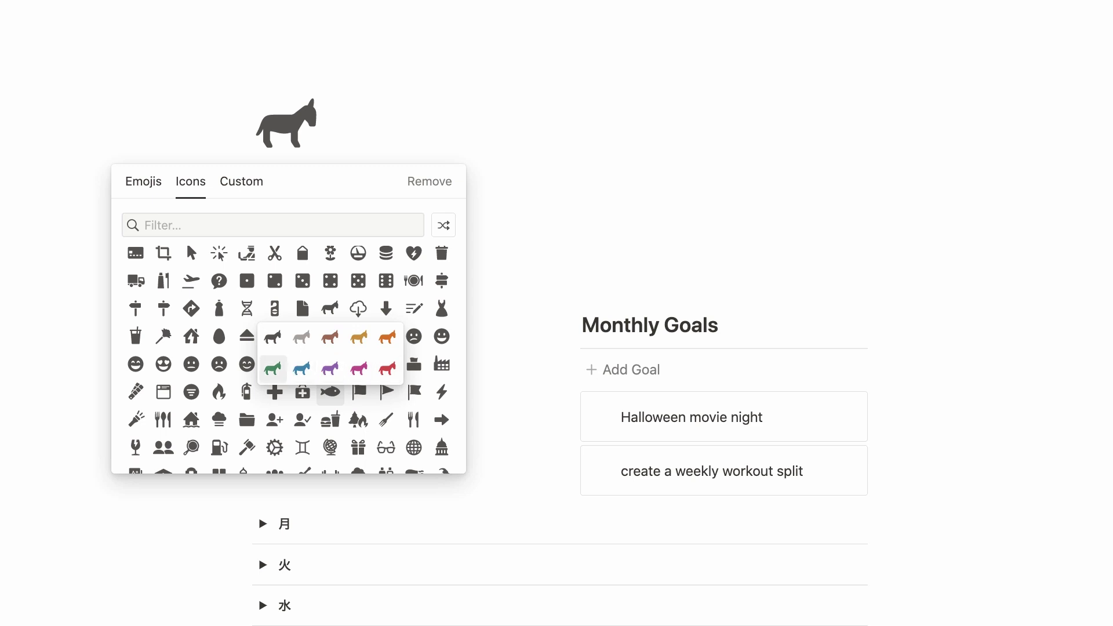
{"action": "key", "text": "Escape"}
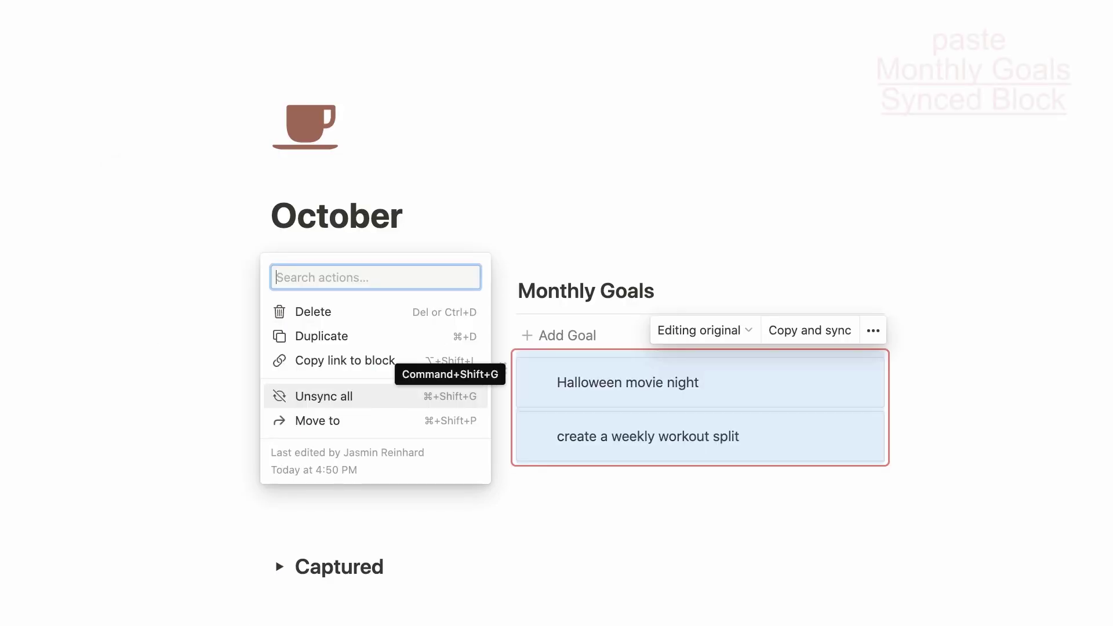
{"action": "key", "text": "Up"}
{"action": "key", "text": "Return"}
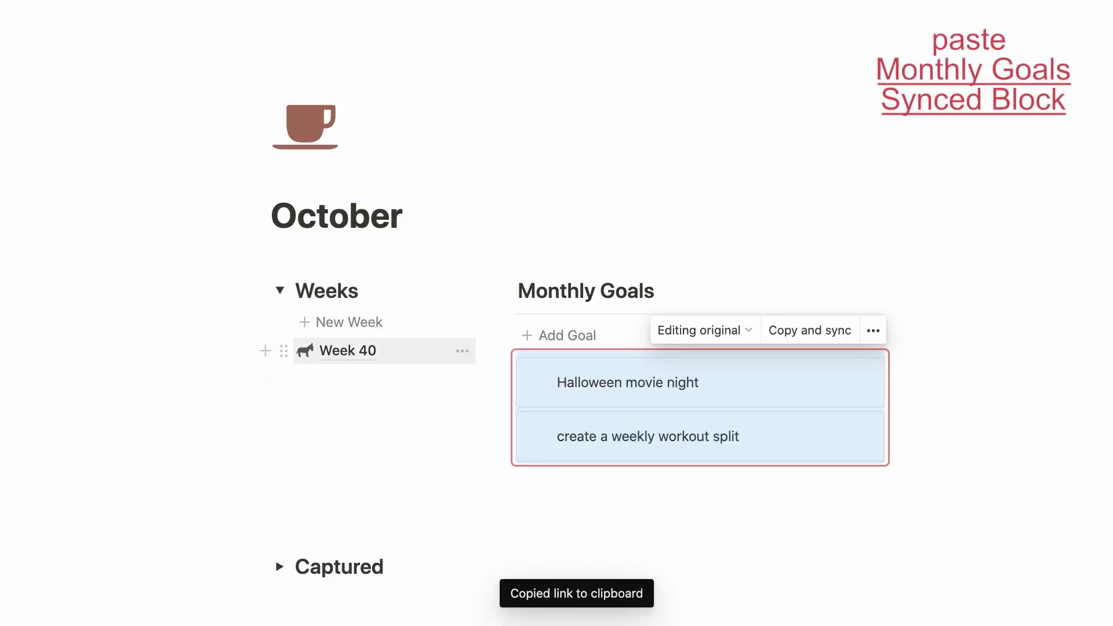
Paste October's Monthly Goals into Week 40 as a synced block, replacing the placeholder note.
{"action": "left_click", "coordinate": [348, 350]}
{"action": "key", "text": "BackSpace"}
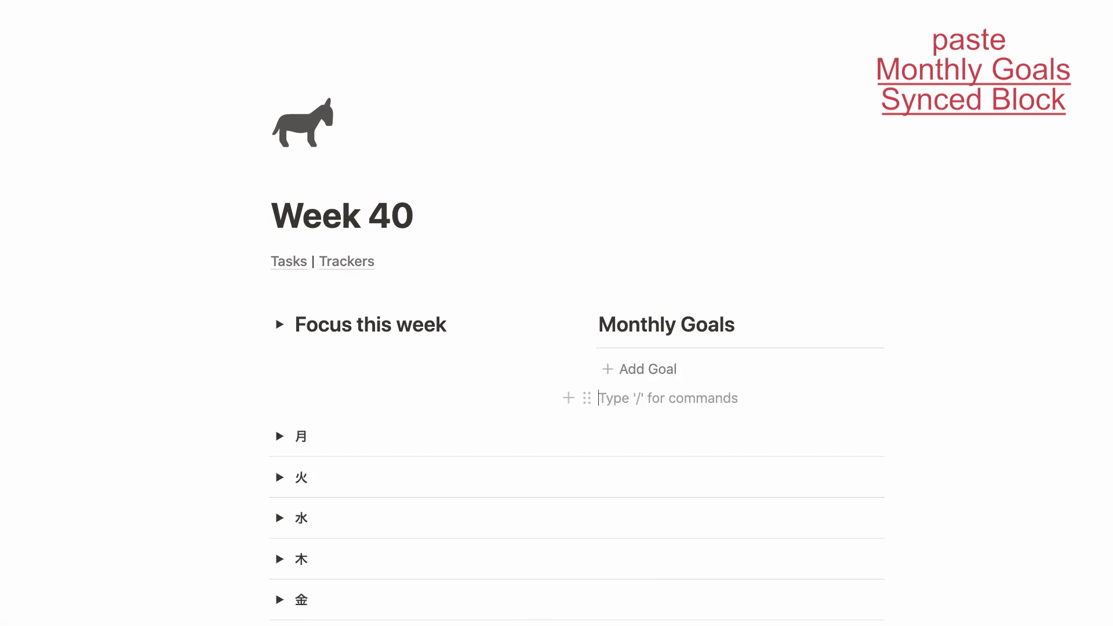
{"action": "key", "text": "super+v"}
{"action": "key", "text": "Down"}
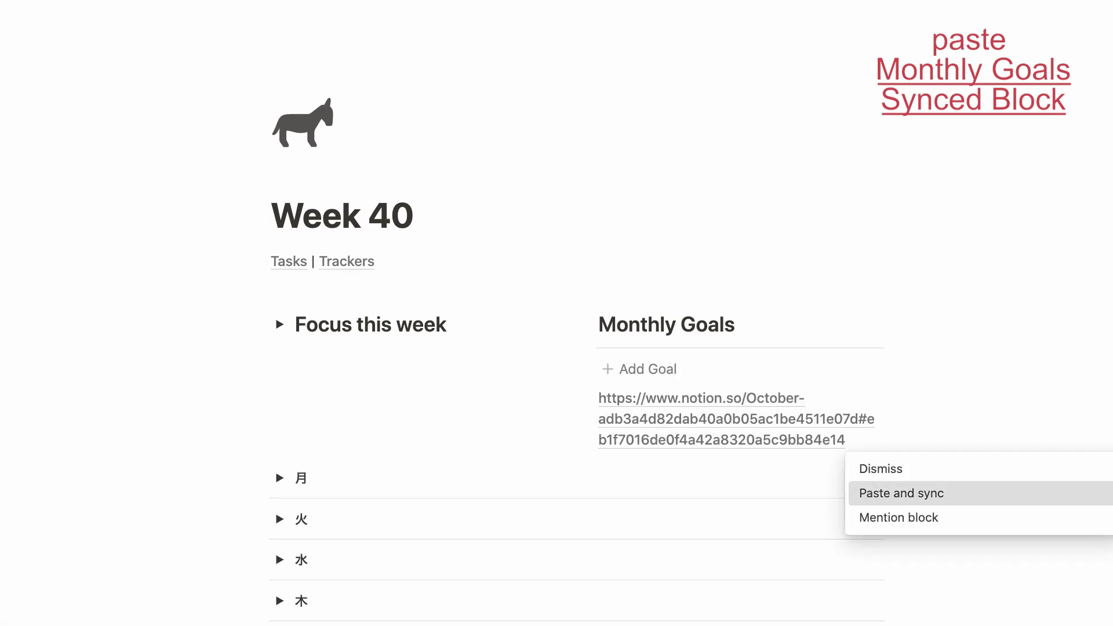
{"action": "key", "text": "Return"}
{"action": "left_click", "coordinate": [736, 324]}
Append '| October' to the Tasks | Trackers line and link October to its page.
{"action": "left_click", "coordinate": [376, 262]}
{"action": "type", "text": "| Oct"}
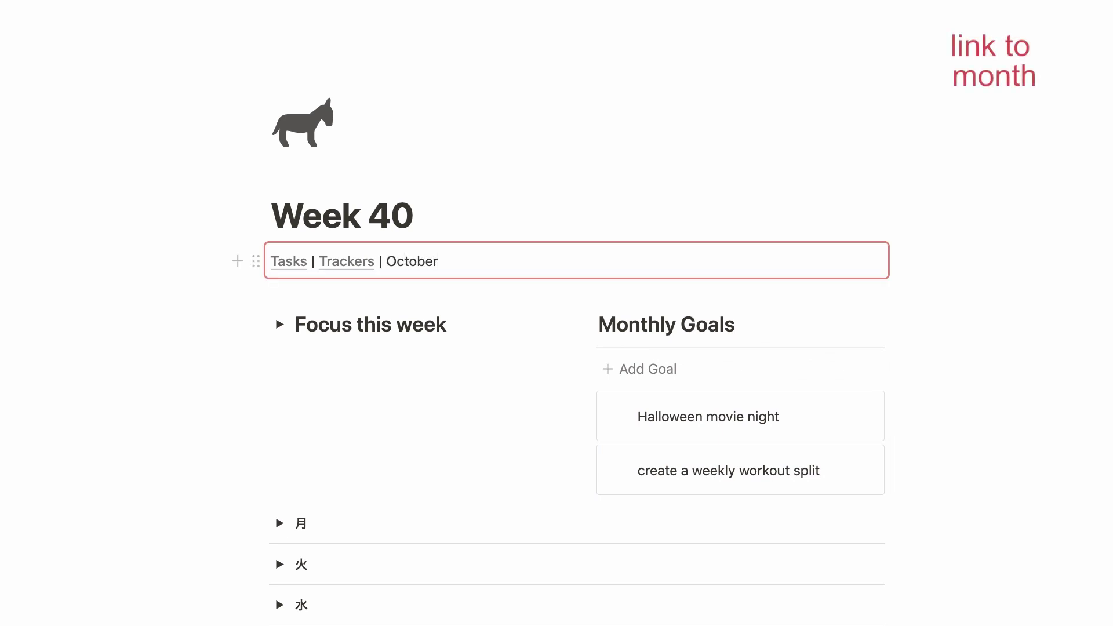
{"action": "type", "text": "ober"}
{"action": "key", "text": "shift+Left"}
{"action": "key", "text": "shift+Left"}
{"action": "key", "text": "shift+Left"}
{"action": "key", "text": "shift+Left"}
{"action": "key", "text": "shift+Left"}
{"action": "key", "text": "shift+Left"}
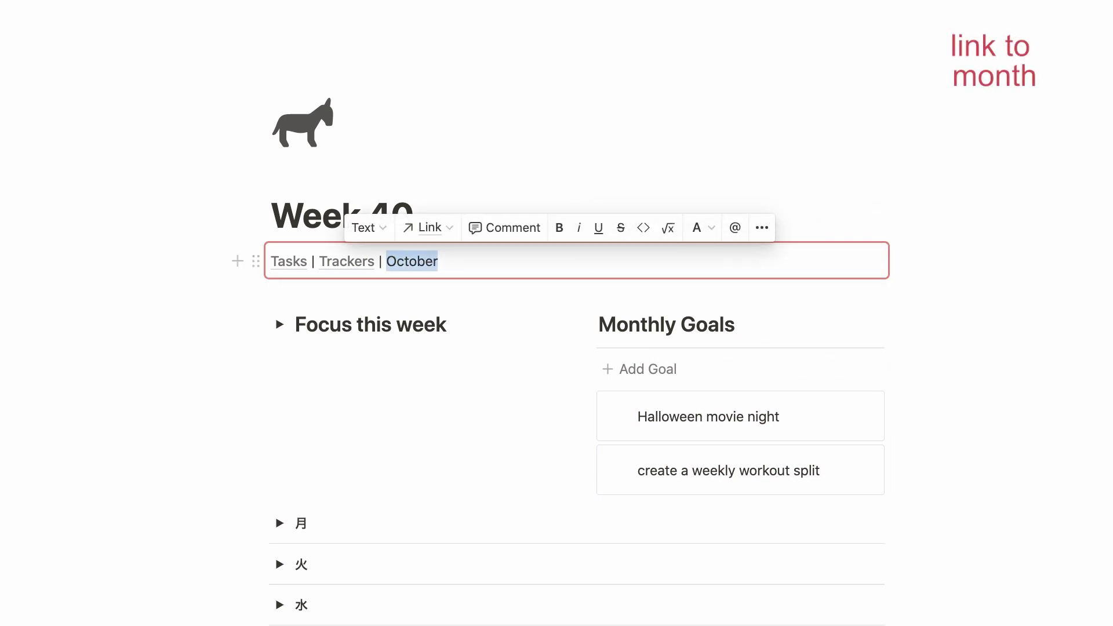
{"action": "key", "text": "super+k"}
{"action": "key", "text": "Down"}
{"action": "key", "text": "Return"}
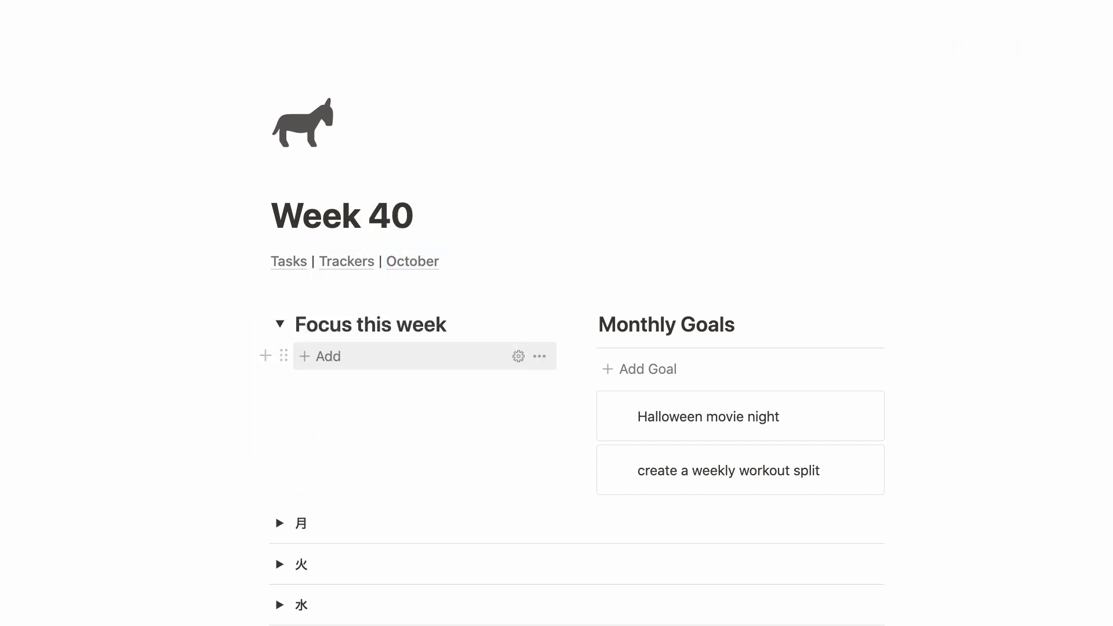
Add focus bullets 'Finish Poroject X' and 'Appointment Z' under Focus this week.
{"action": "type", "text": "Finish Po"}
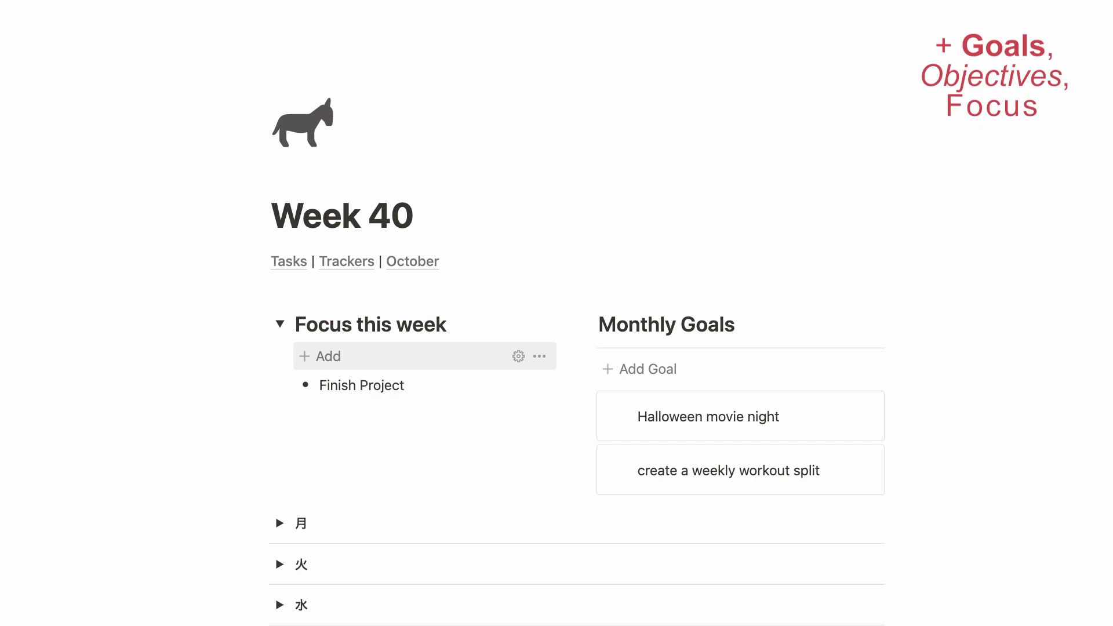
{"action": "type", "text": "roject X"}
{"action": "key", "text": "Return"}
{"action": "type", "text": "Appointment Z"}
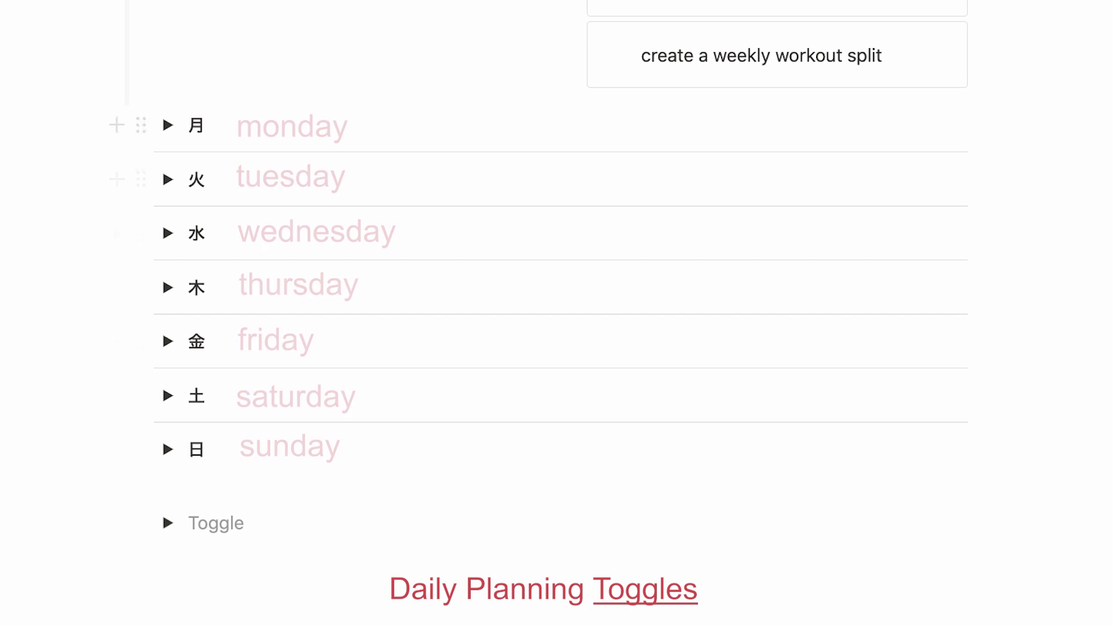
{"action": "left_click", "coordinate": [168, 125]}
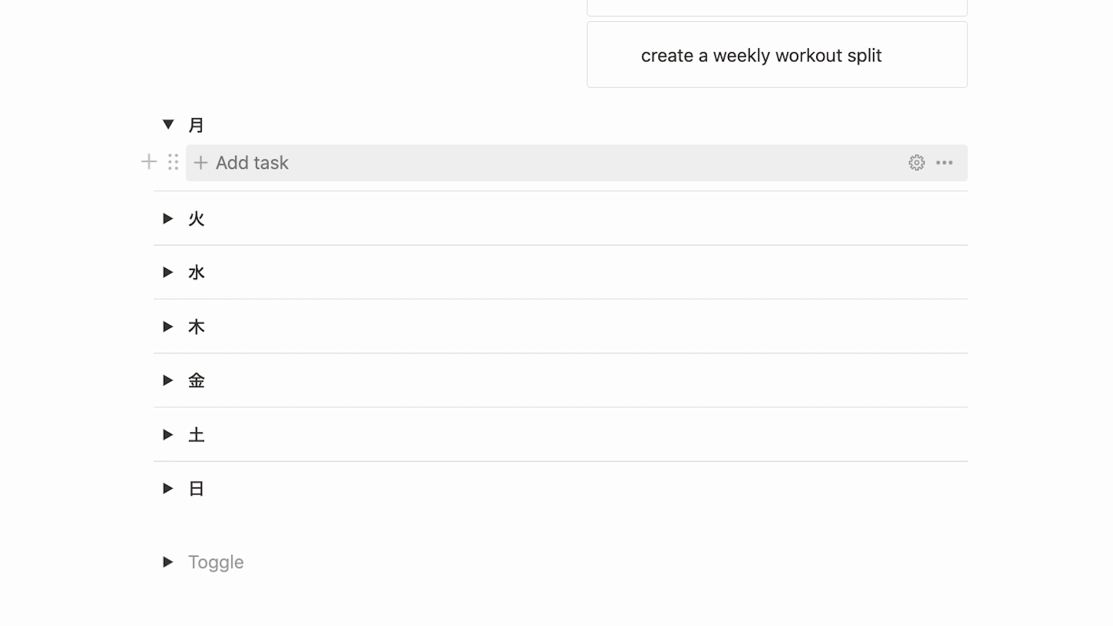
Add a 'Do emails' task under 月 followed by white circle emojis as progress markers.
{"action": "left_click", "coordinate": [916, 163]}
{"action": "type", "text": "emails"}
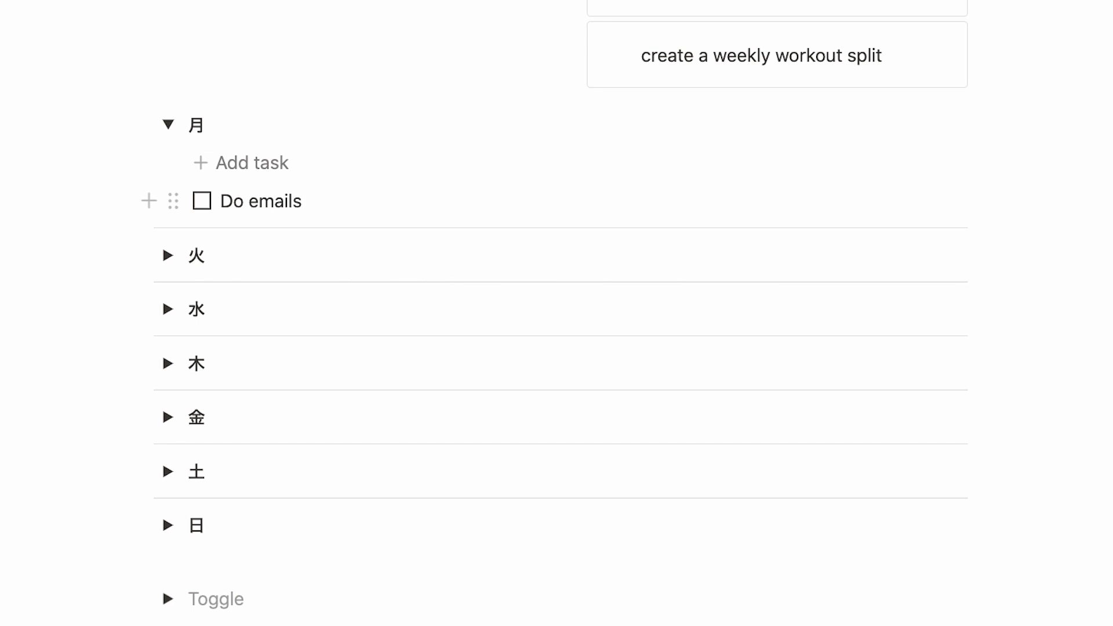
{"action": "right_click", "coordinate": [309, 200]}
{"action": "left_click", "coordinate": [367, 204]}
{"action": "left_click", "coordinate": [288, 117]}
{"action": "key", "text": "ctrl+c"}
{"action": "key", "text": "Right"}
{"action": "key", "text": "ctrl+v"}
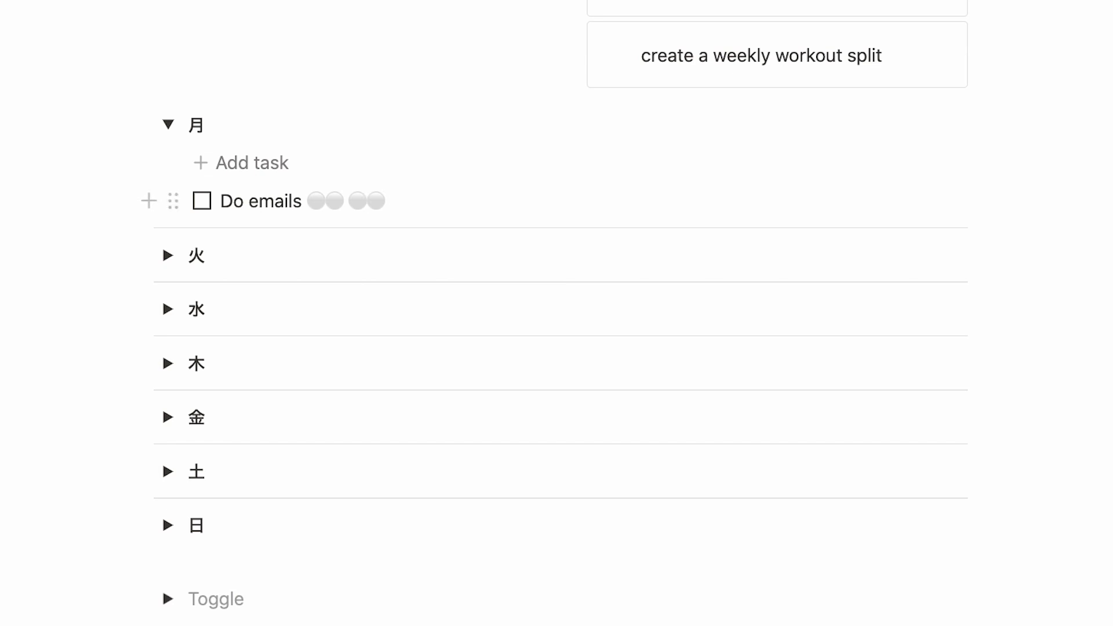
Strike through the first two circle markers on the Do emails task.
{"action": "key", "text": "Left"}
{"action": "key", "text": "Left"}
{"action": "key", "text": "shift+Left"}
{"action": "key", "text": "shift+Left"}
{"action": "left_click", "coordinate": [656, 164]}
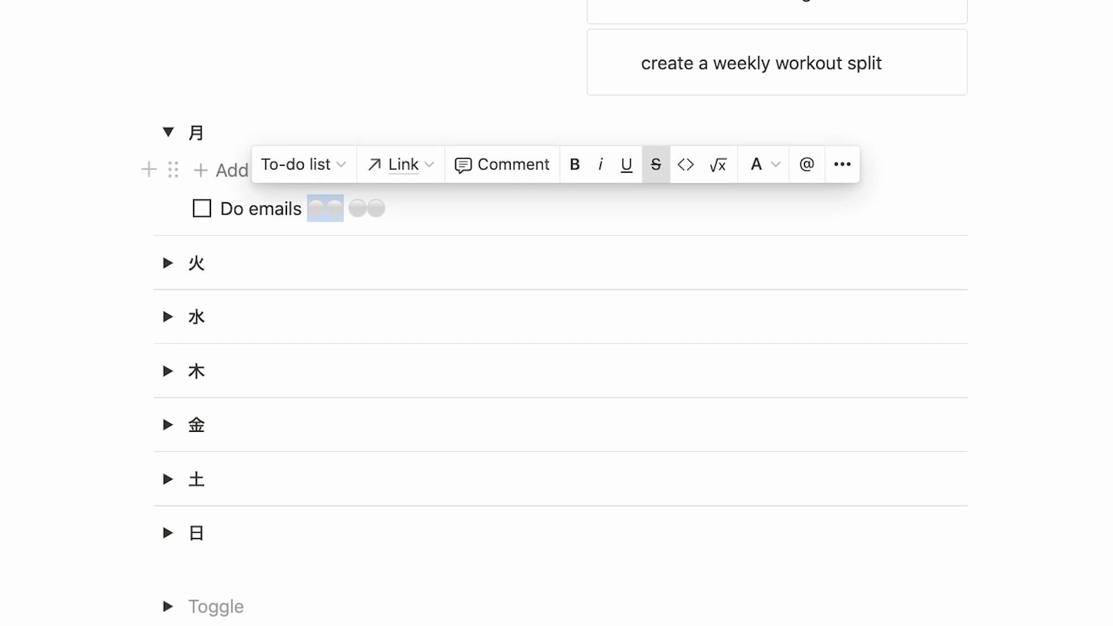
{"action": "left_click", "coordinate": [388, 207]}
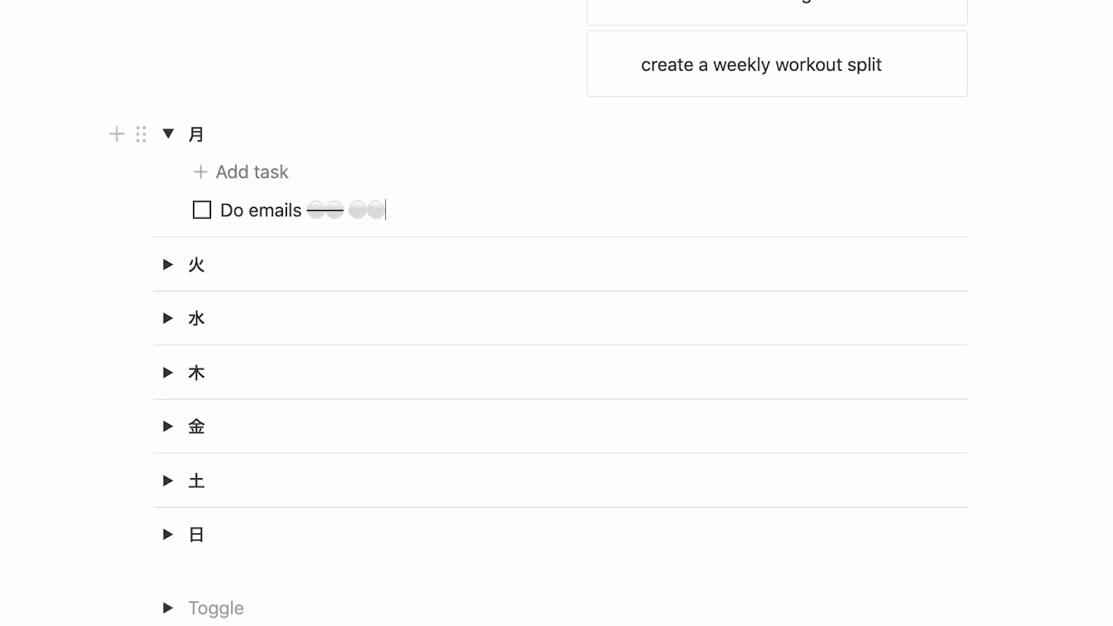
{"action": "left_click", "coordinate": [168, 134]}
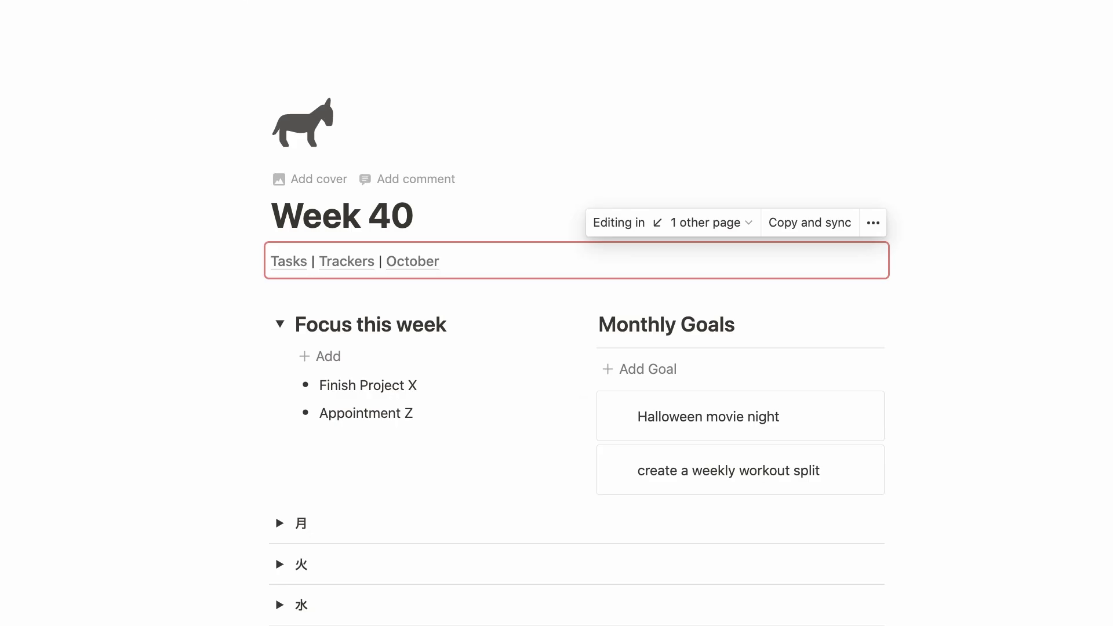
Open the Trackers page and change the end of its title to '40', making it Week 40.
{"action": "key", "text": "Escape"}
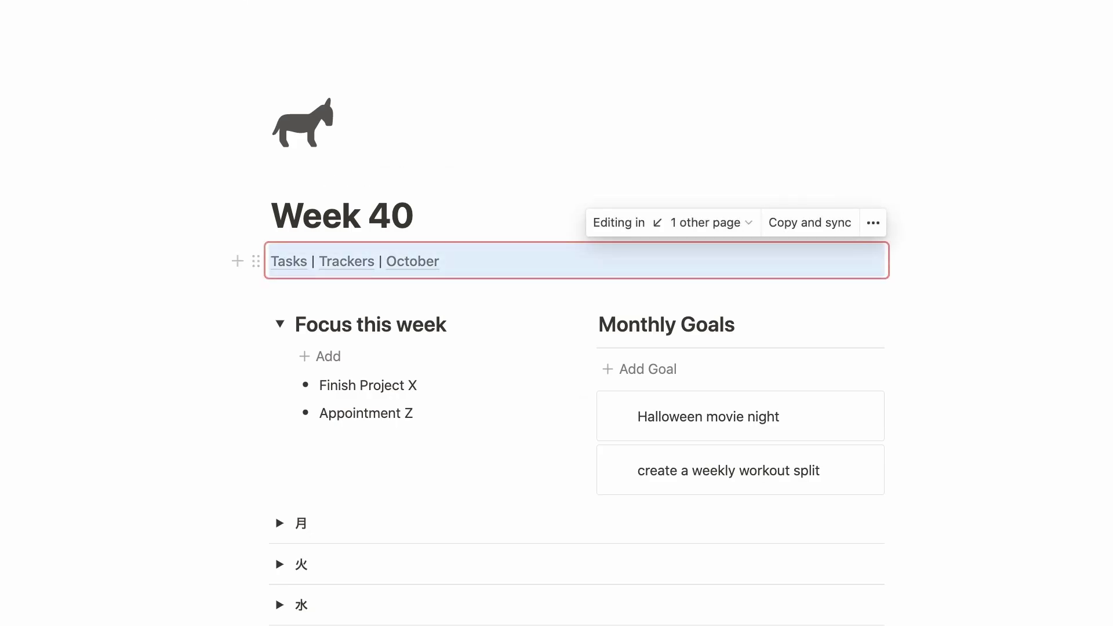
{"action": "key", "text": "Escape"}
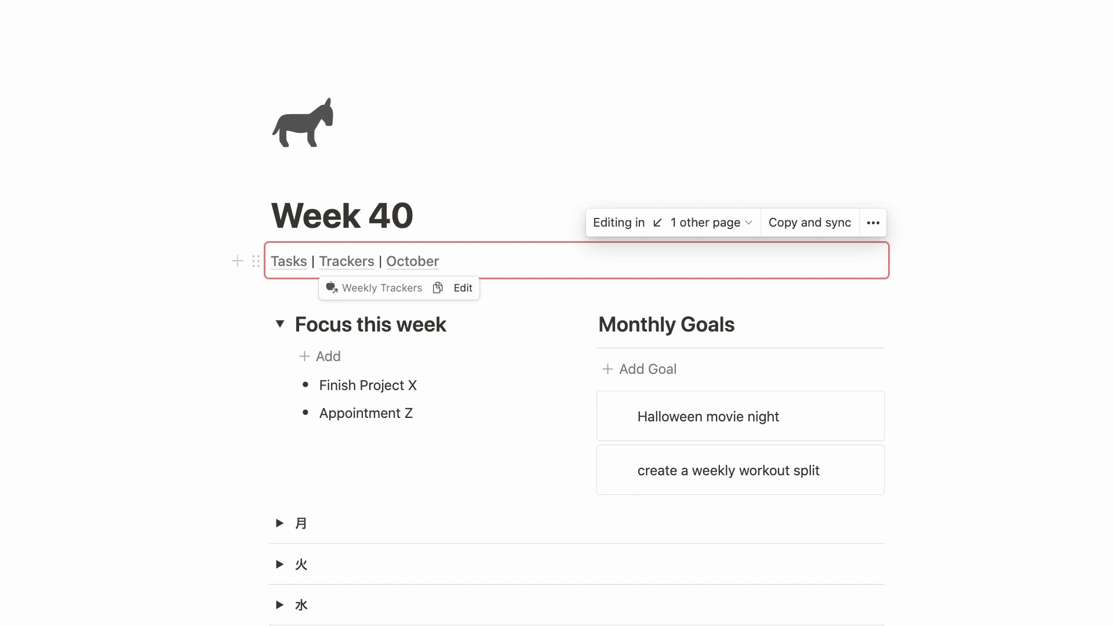
{"action": "left_click", "coordinate": [347, 261]}
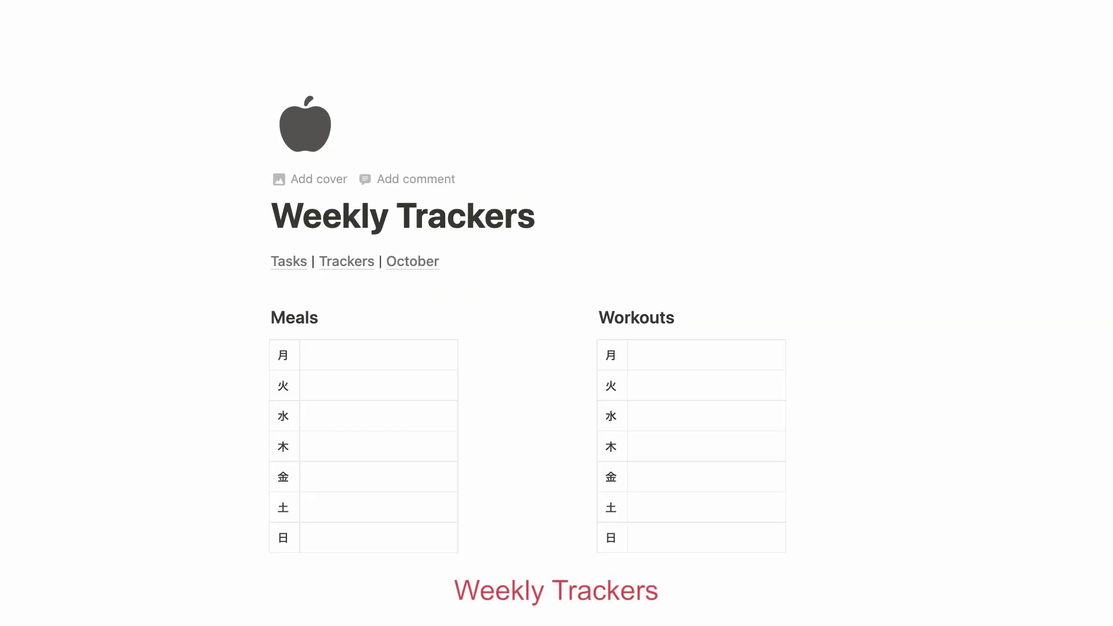
{"action": "left_click_drag", "start_coordinate": [535, 216], "coordinate": [370, 216]}
{"action": "key", "text": "BackSpace"}
{"action": "type", "text": "40"}
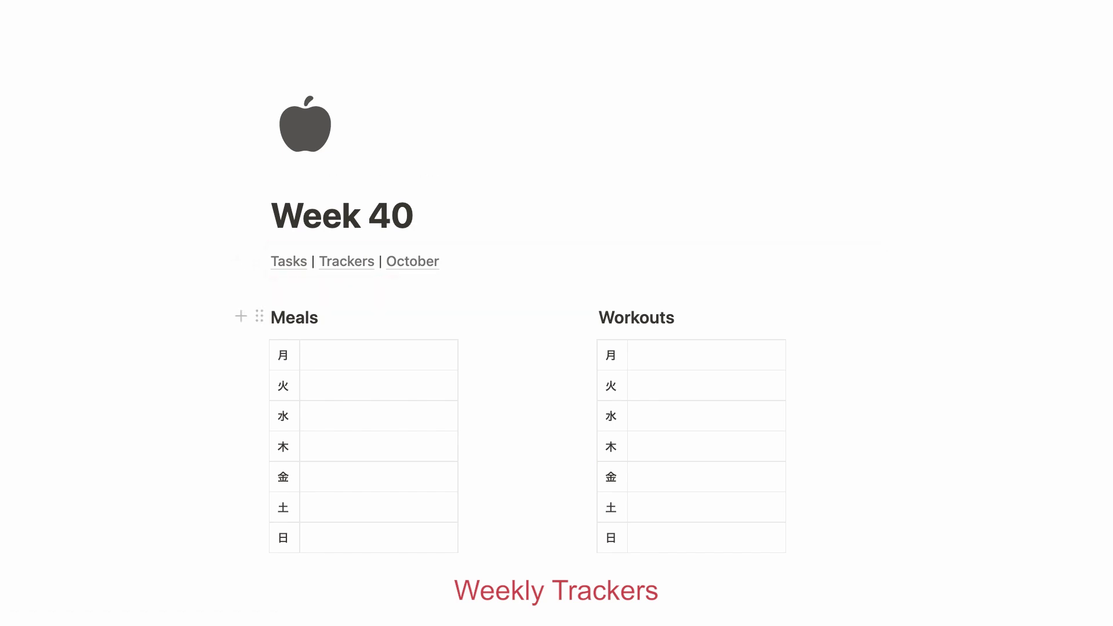
{"action": "scroll", "coordinate": [557, 313], "scroll_direction": "down", "scroll_amount": 2}
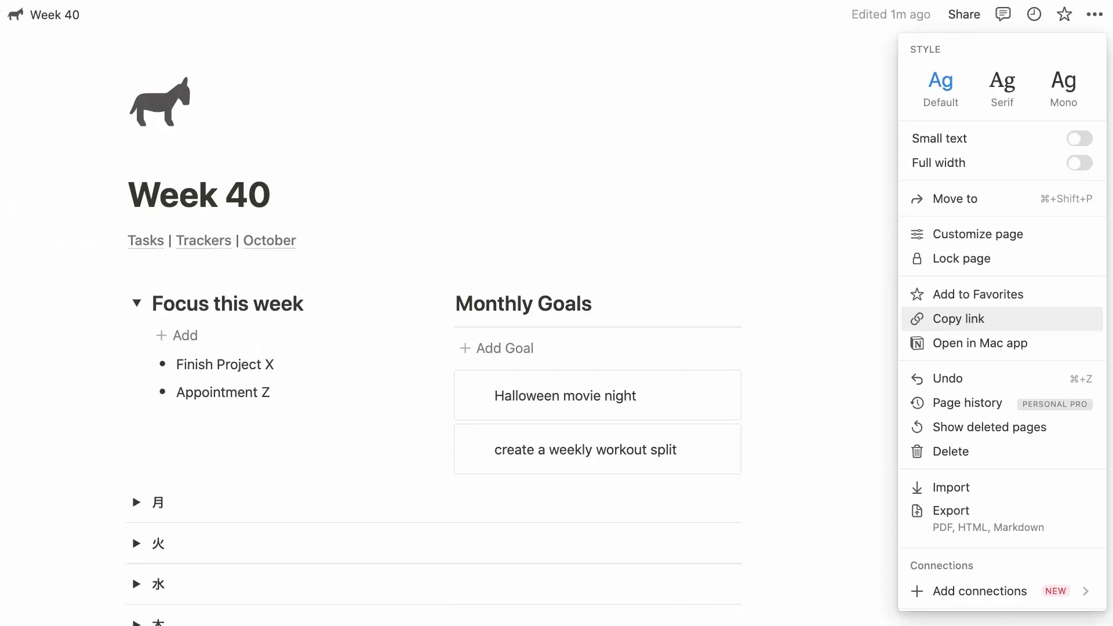
Copy the Week 40 page link and attach it to the Homebase 'This Week' heading.
{"action": "left_click", "coordinate": [959, 318]}
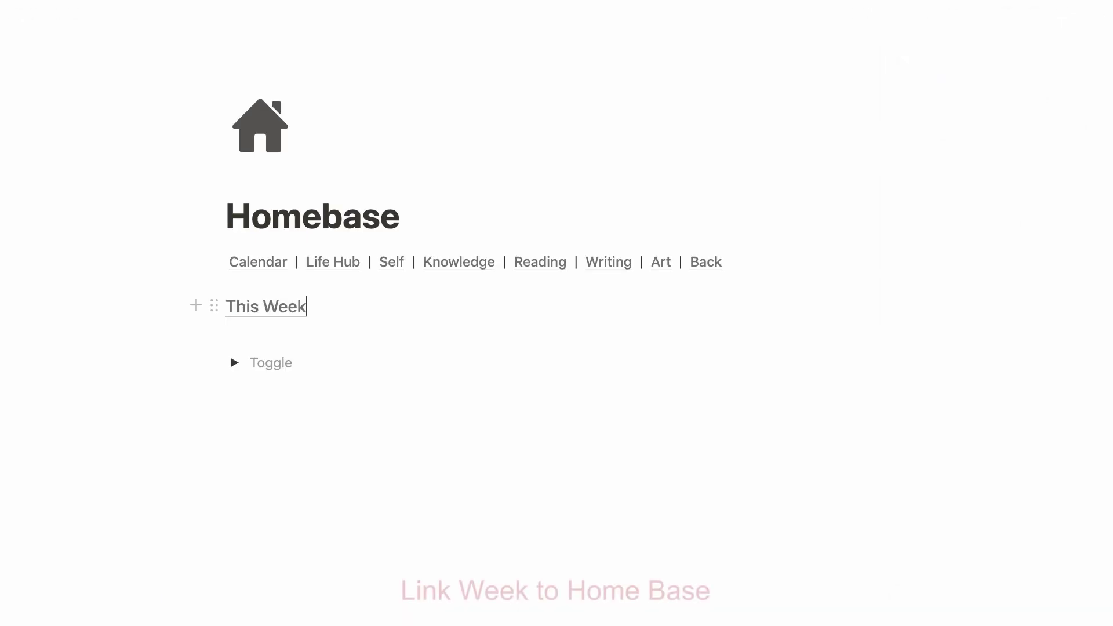
{"action": "key", "text": "alt+shift+Left"}
{"action": "key", "text": "alt+shift+Left"}
{"action": "key", "text": "super+k"}
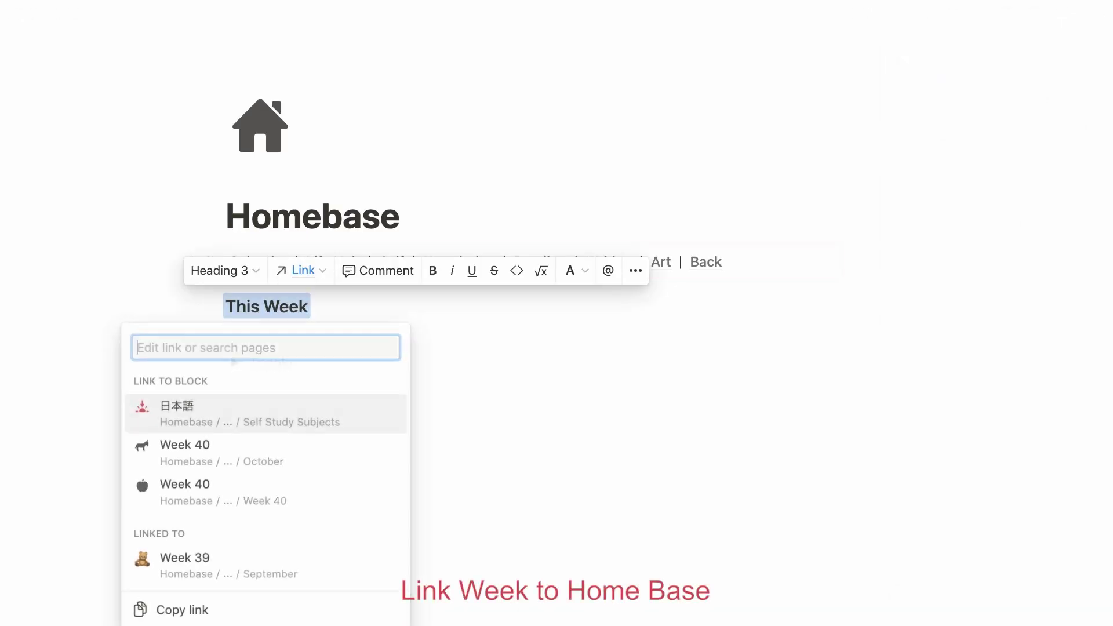
{"action": "type", "text": "©"}
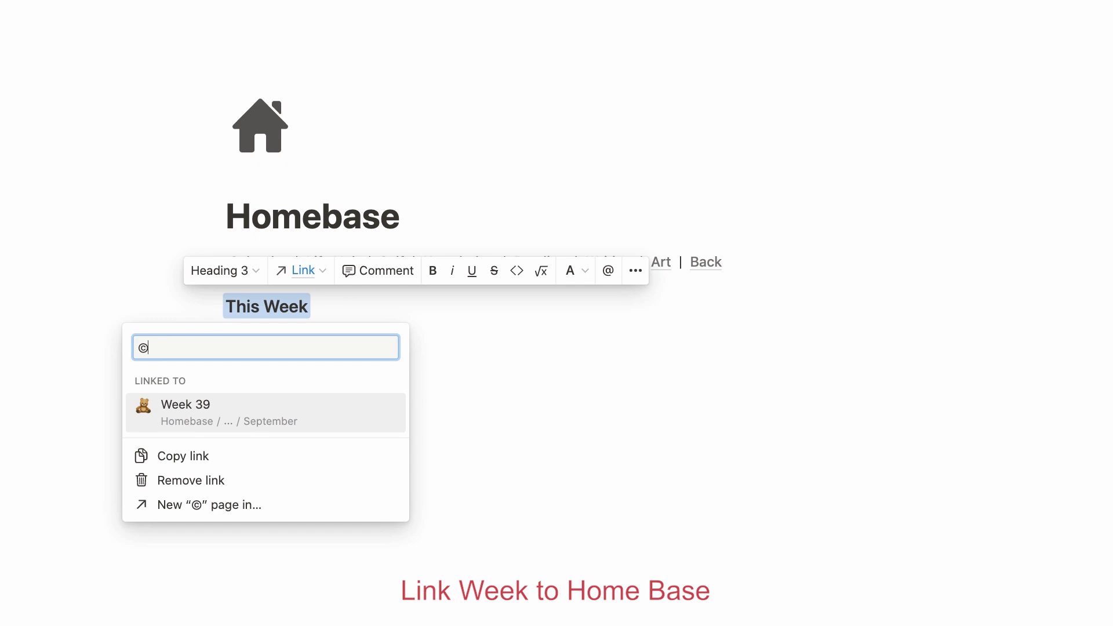
{"action": "key", "text": "BackSpace"}
{"action": "key", "text": "super+v"}
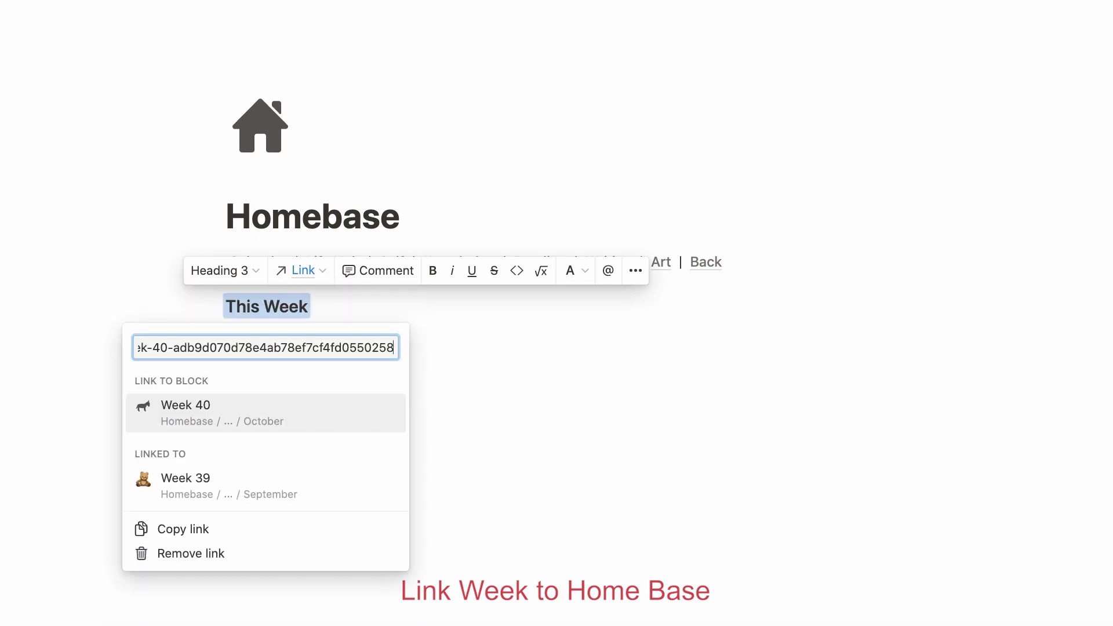
{"action": "key", "text": "Return"}
{"action": "key", "text": "Escape"}
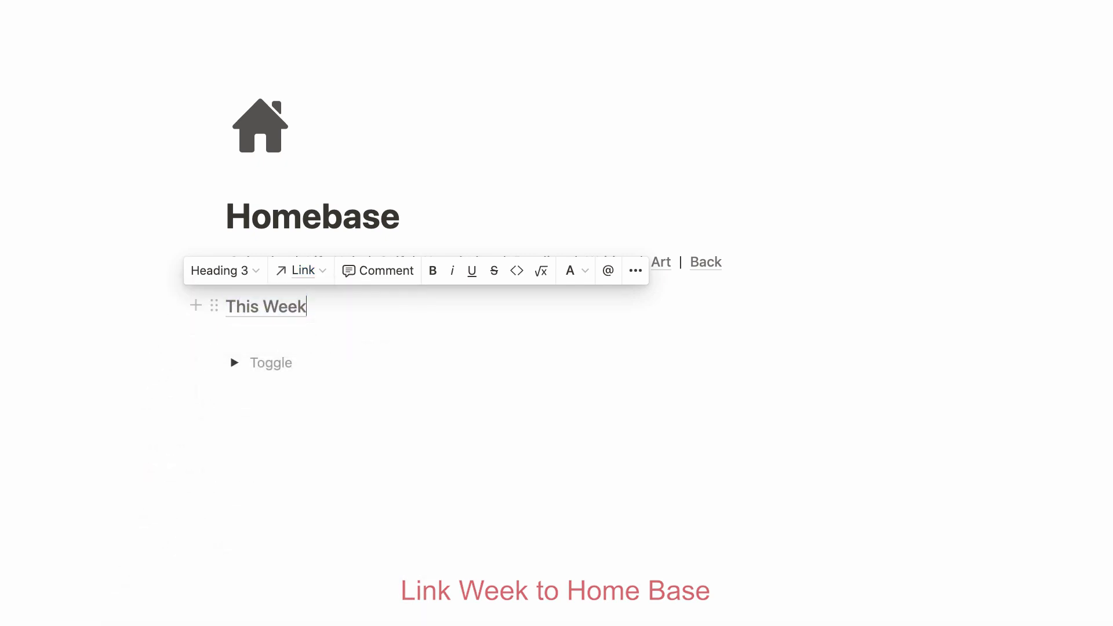